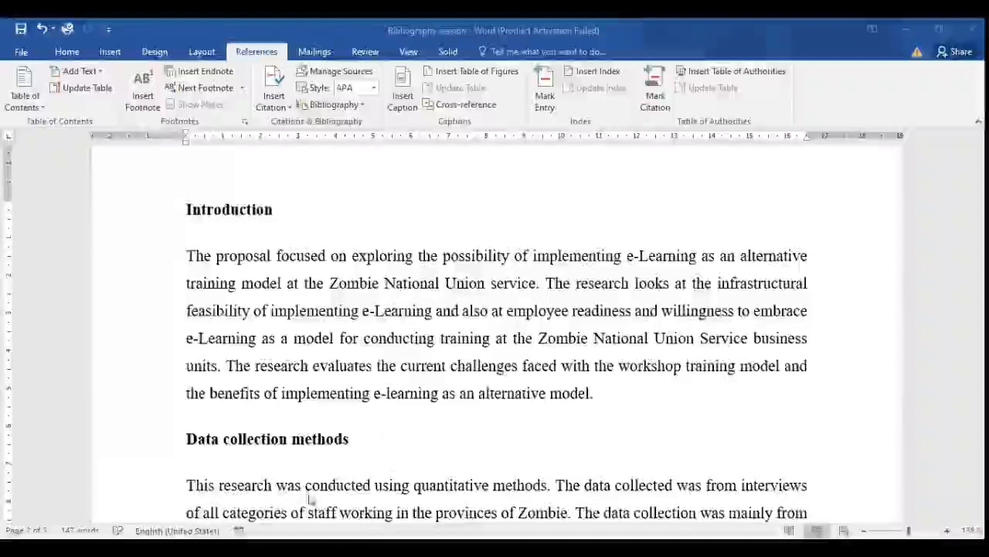
Start a new citation source of type Book at the end of the Introduction paragraph, just before its final period.
scroll(447, 403, "up", 4)
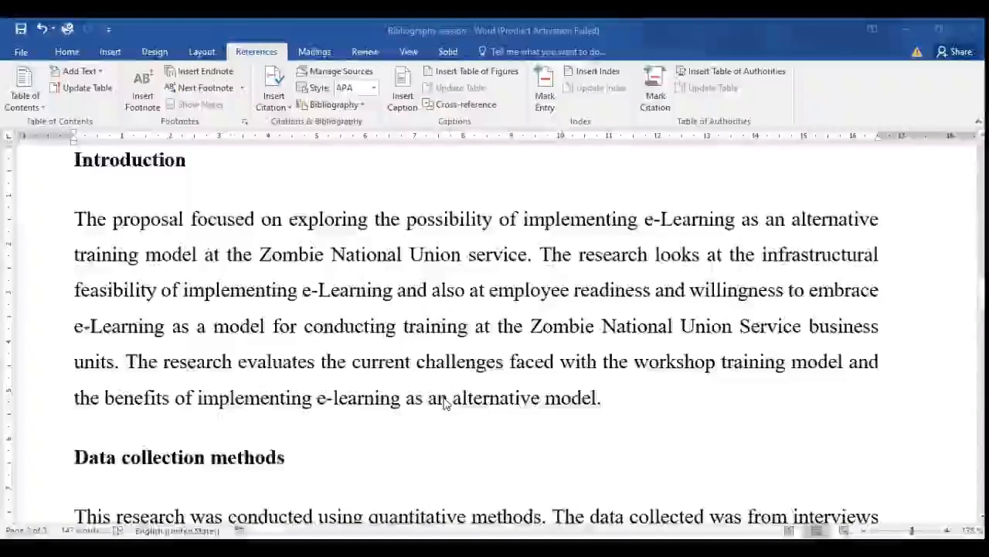
scroll(447, 403, "up", 2)
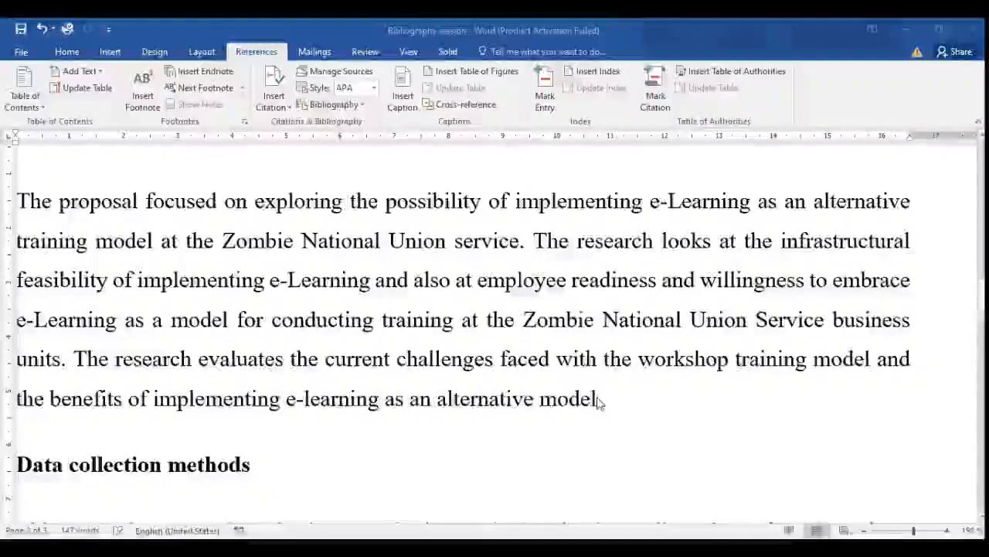
left_click(599, 402)
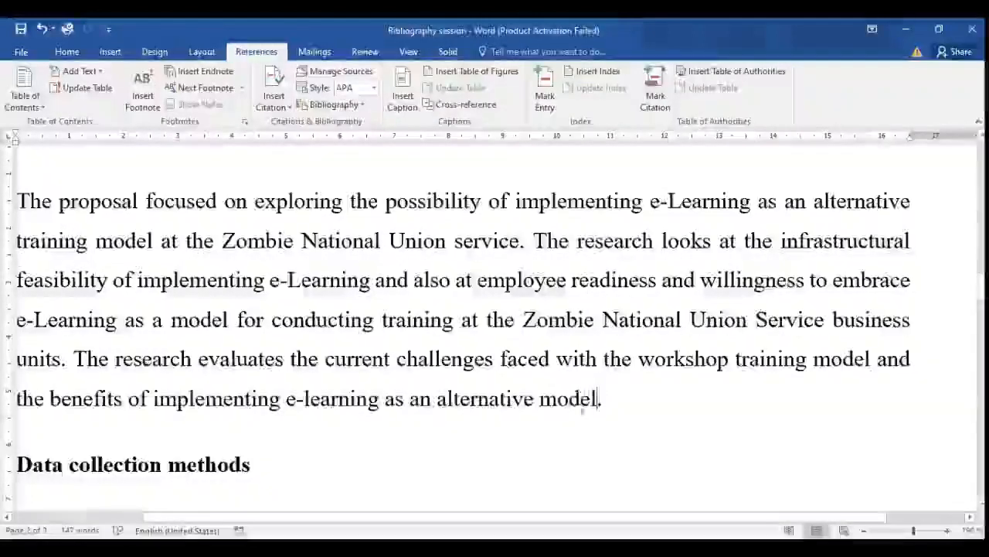
left_click_drag(544, 402, 599, 410)
left_click(599, 410)
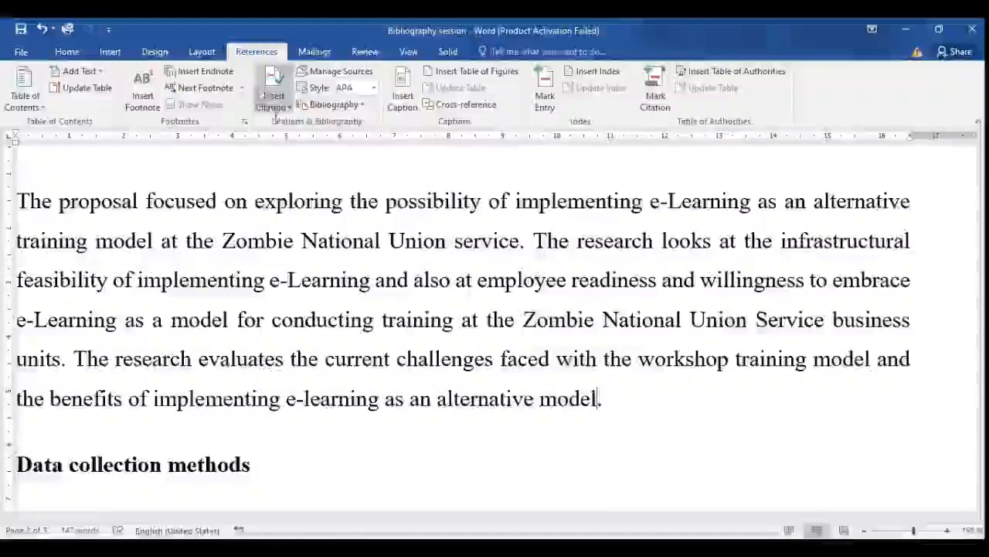
left_click(283, 106)
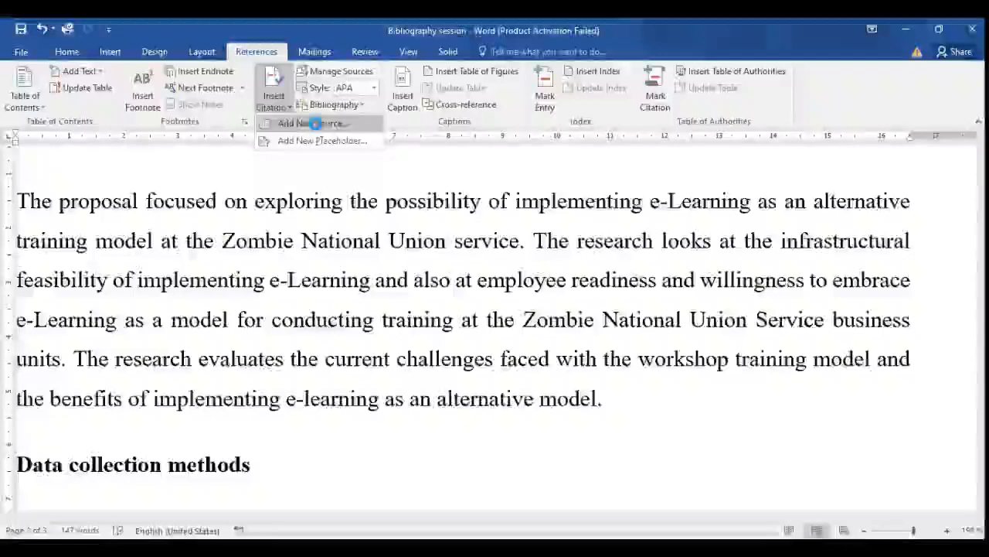
left_click(315, 126)
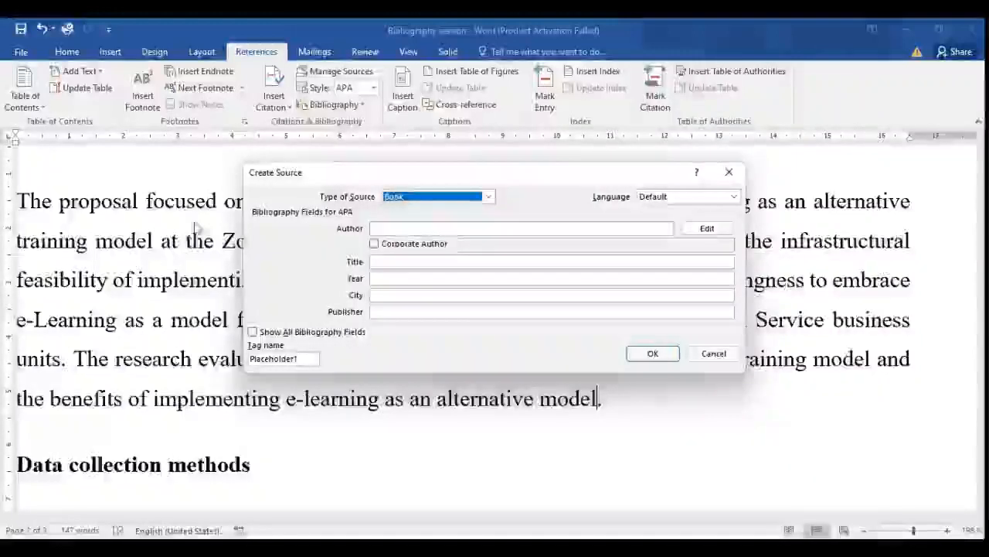
left_click(489, 197)
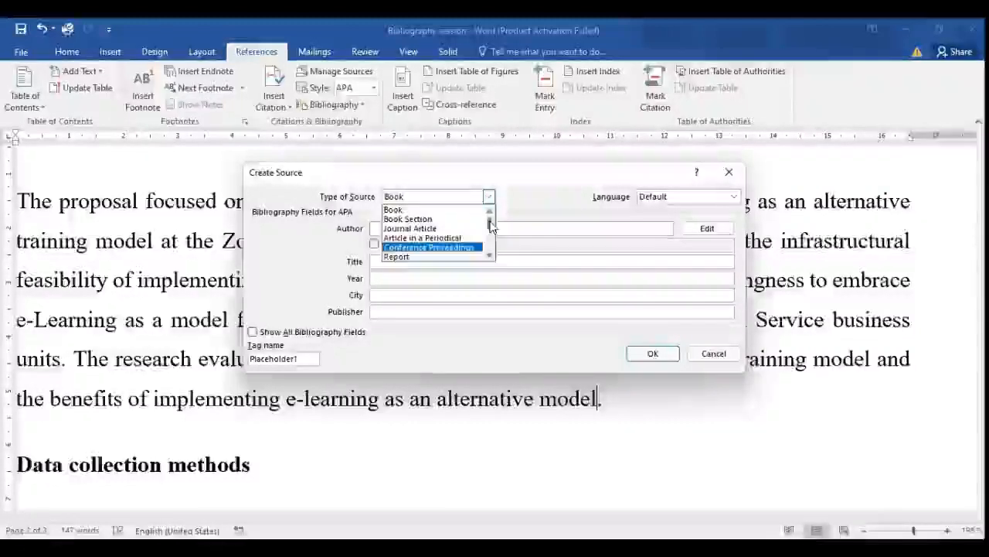
mouse_move(491, 225)
left_mouse_down()
mouse_move(490, 247)
mouse_move(485, 215)
left_mouse_up()
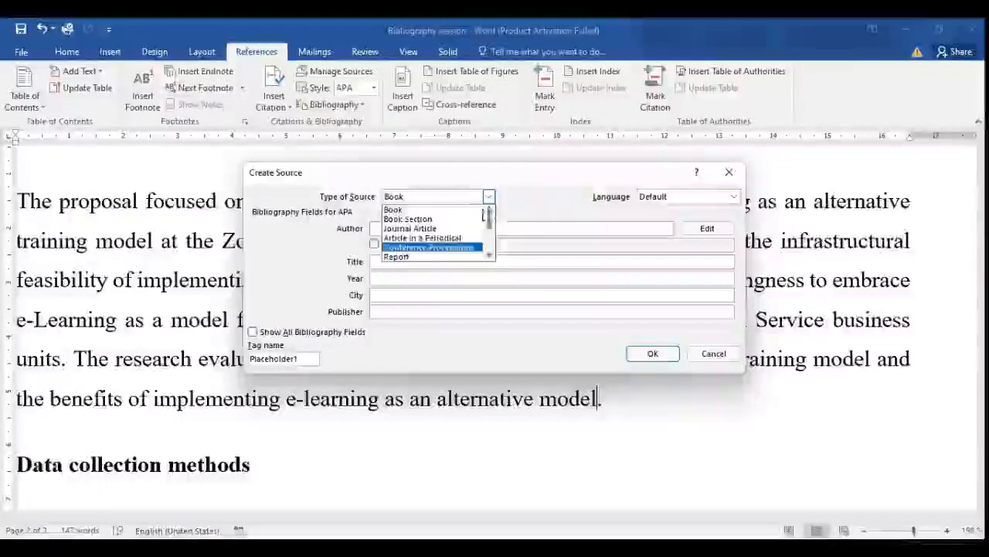
left_click(438, 209)
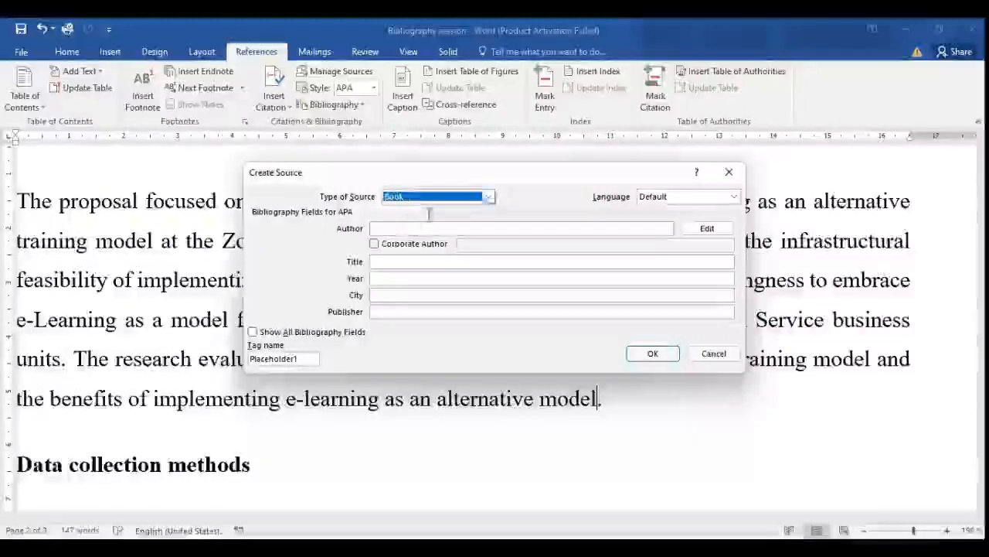
Add two authors to the book source, giving each author's last name and first name.
left_click(395, 225)
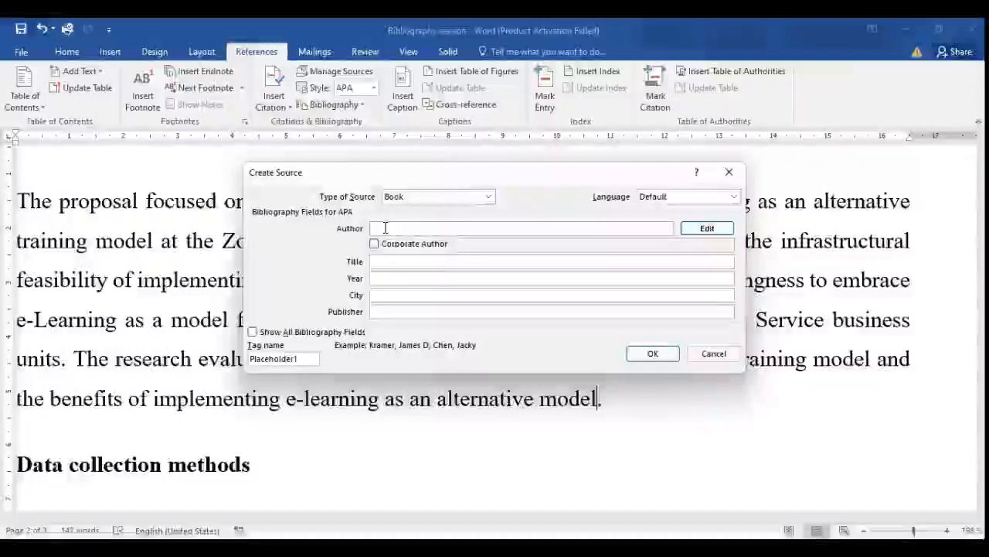
left_click(708, 230)
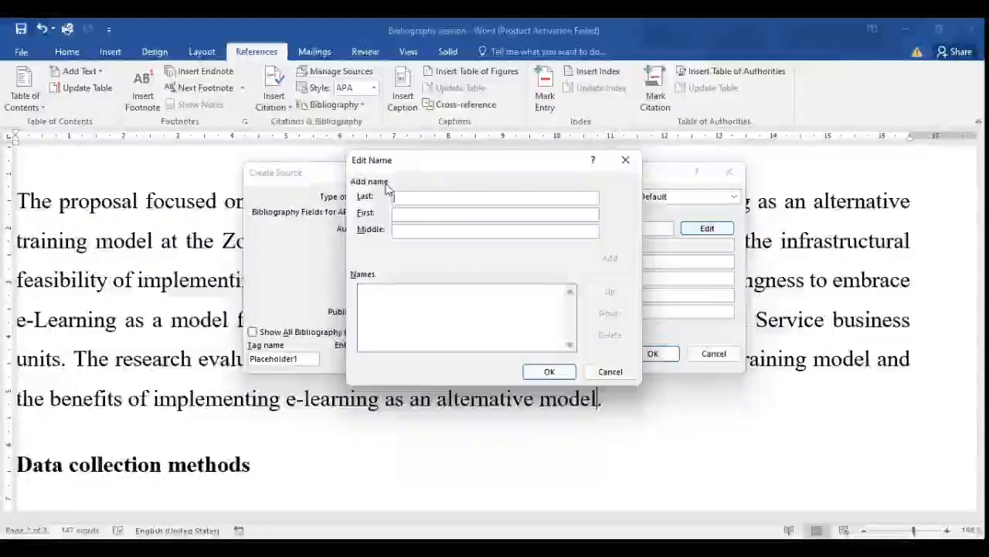
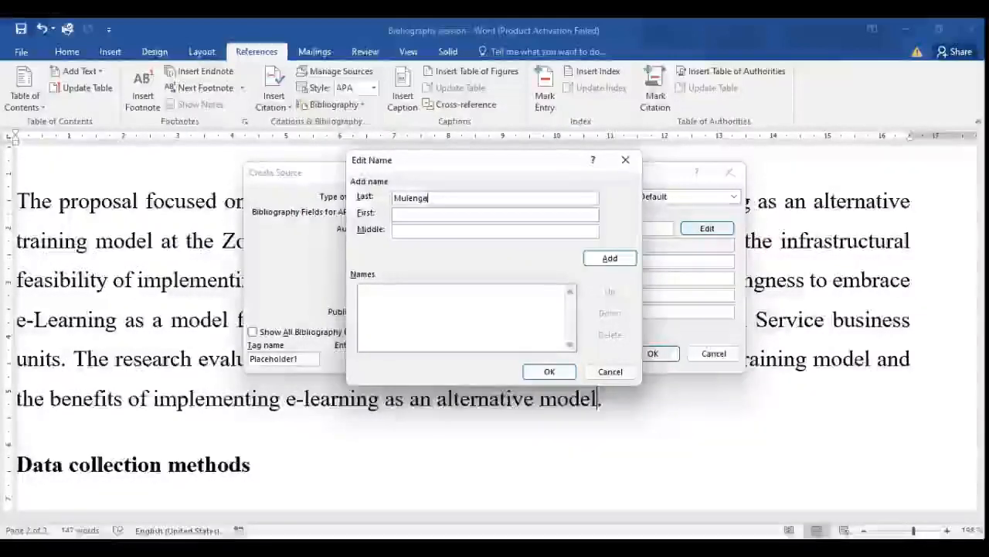
left_click(413, 216)
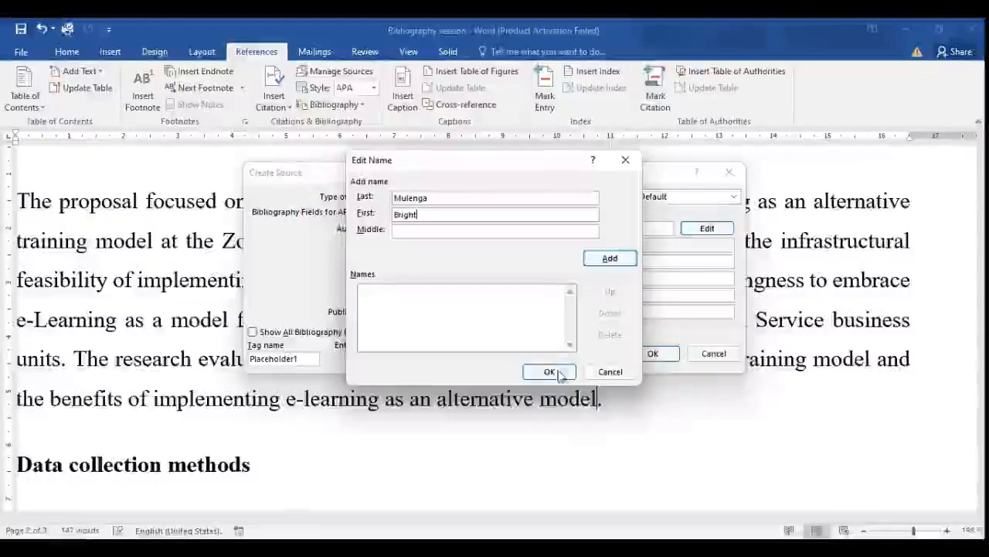
left_click(610, 260)
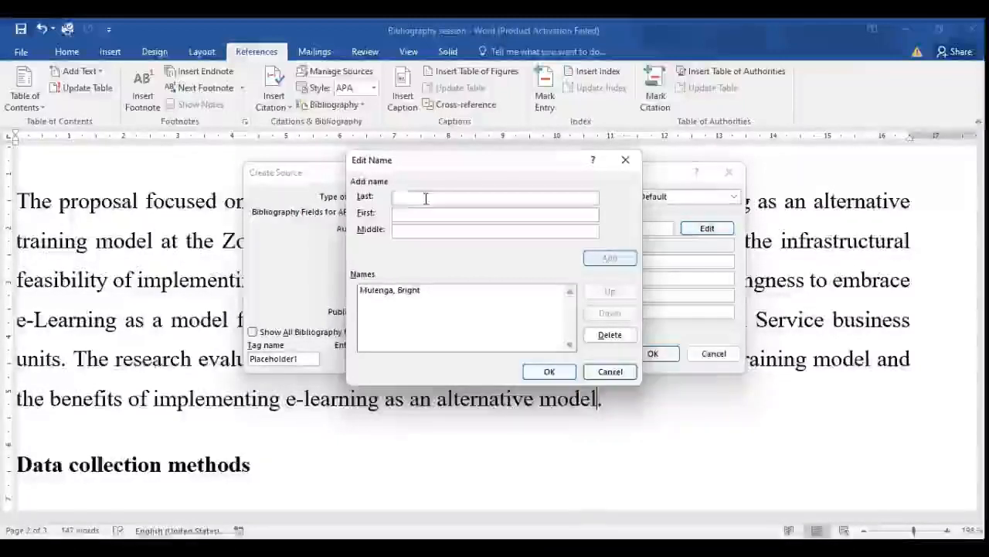
type("Doe")
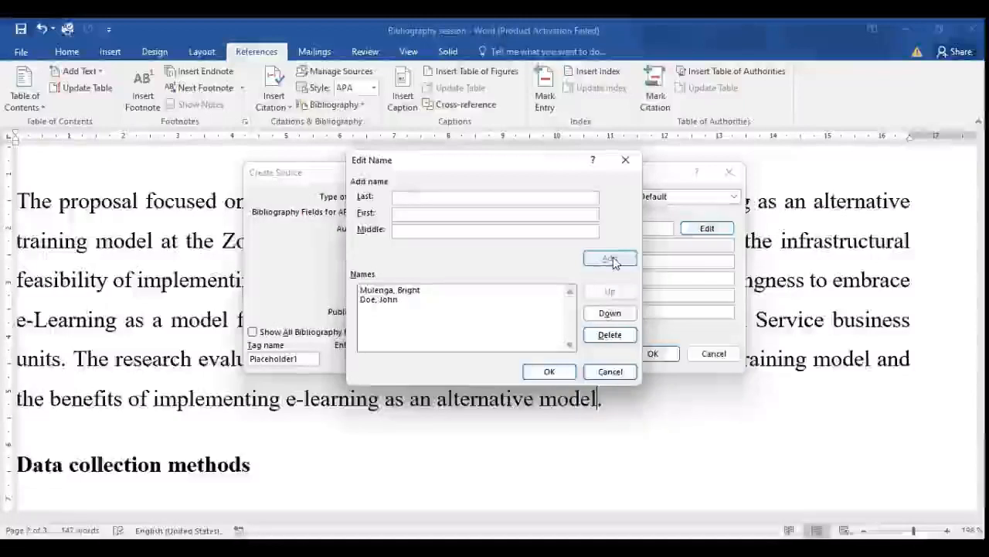
left_click(551, 372)
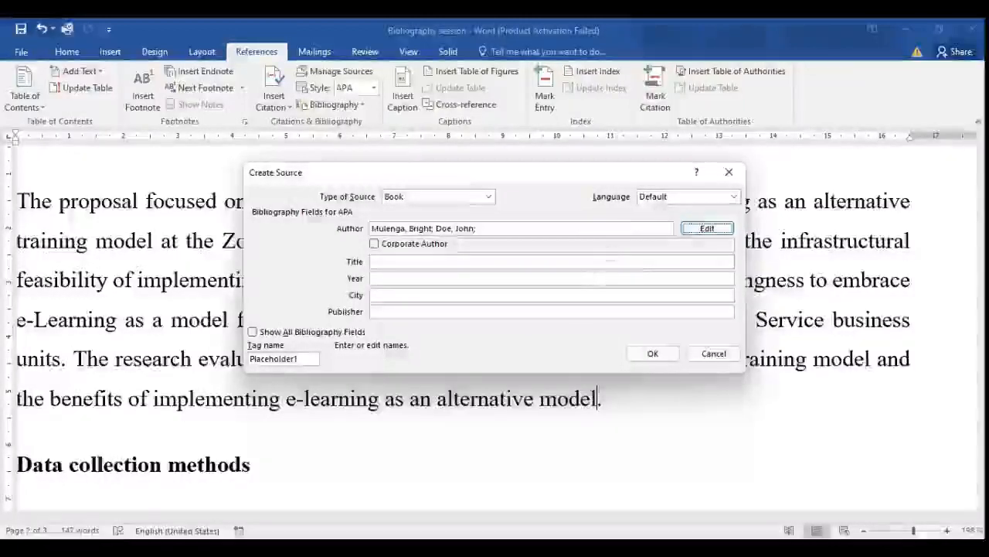
Enter "The Man From Hong Kong" as the title of the book source.
left_click(394, 261)
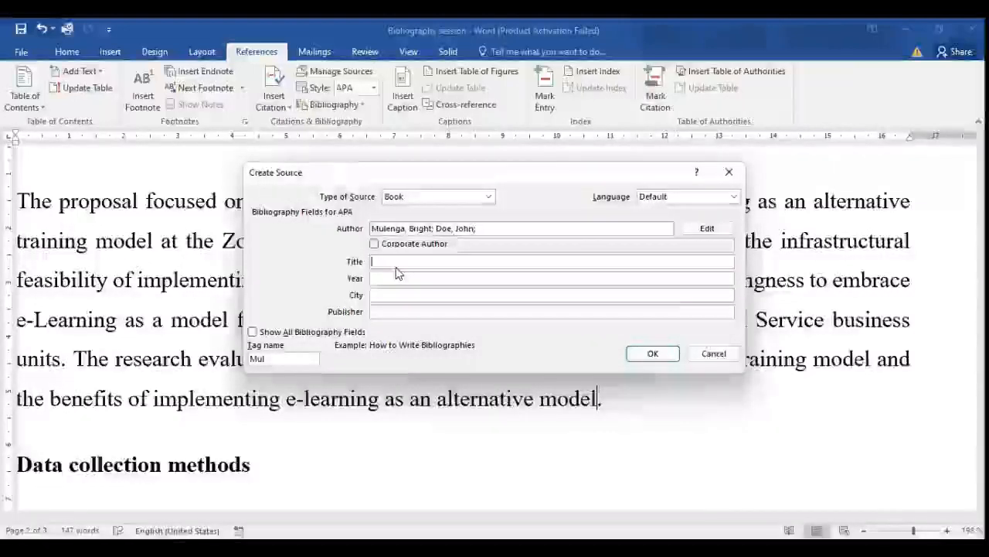
type("Th")
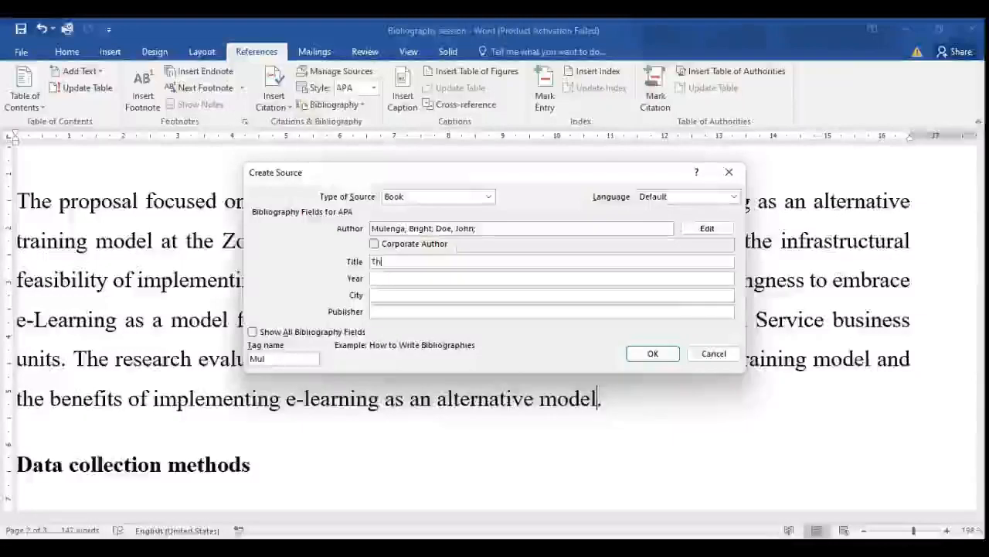
type("e Man ")
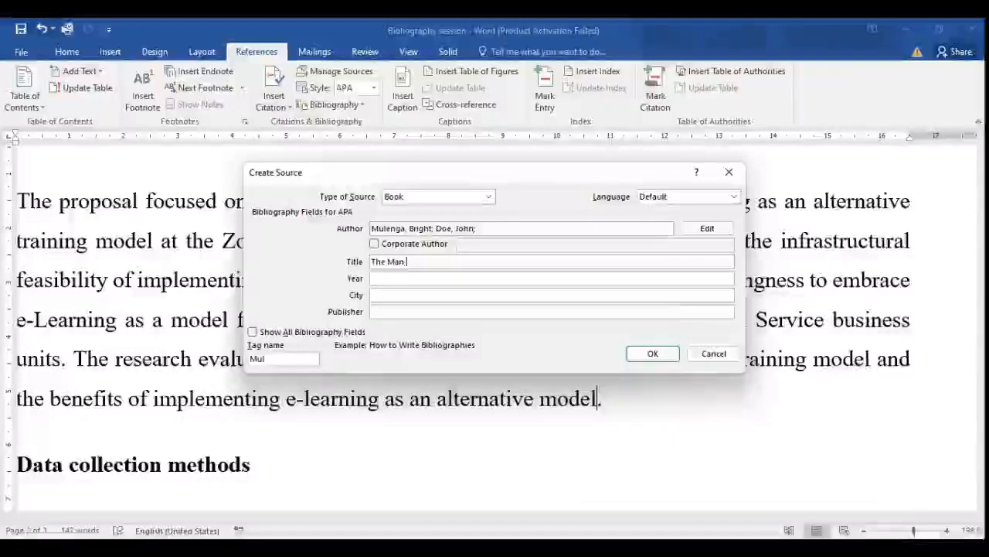
type("From H")
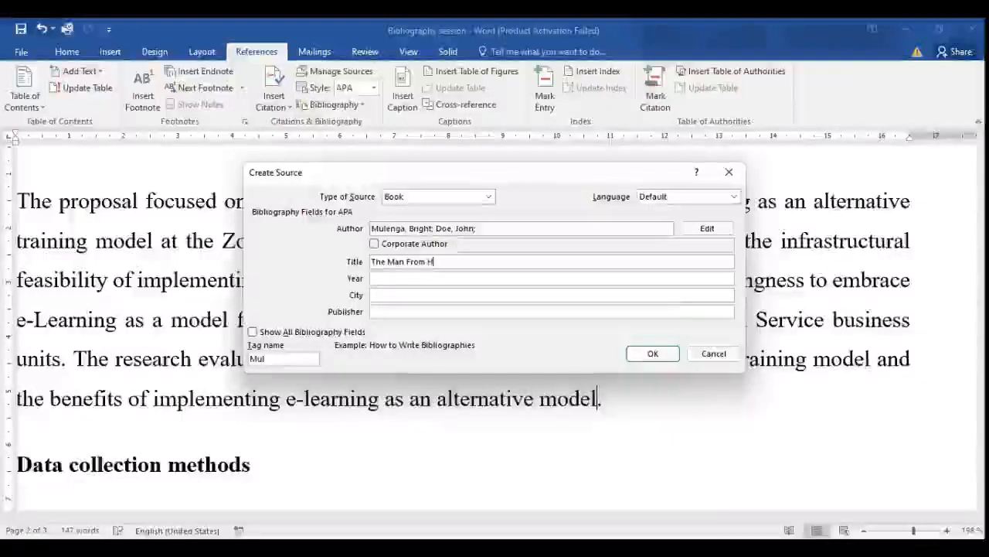
type("ong Kong")
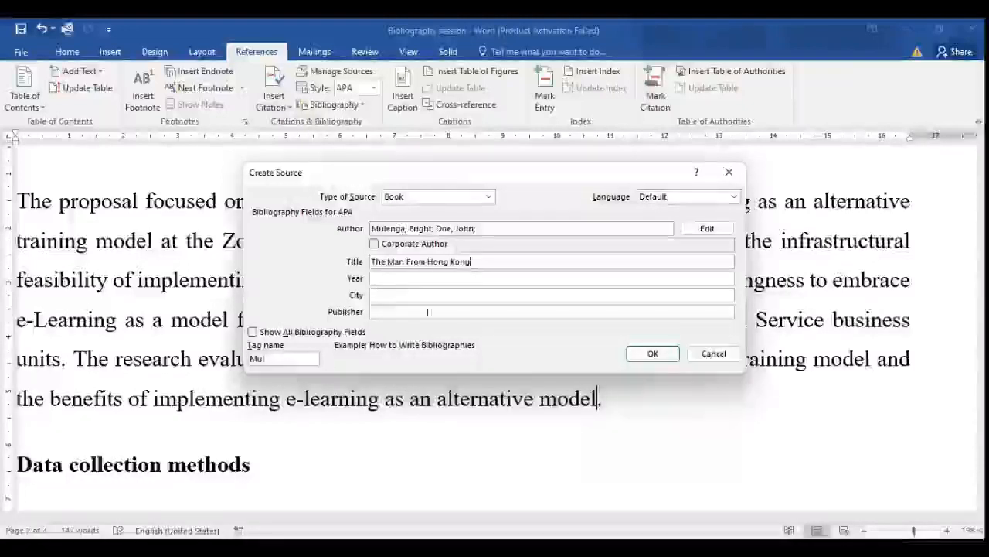
Set the book source's year to 1985 and its city to Lusaka.
left_click(408, 279)
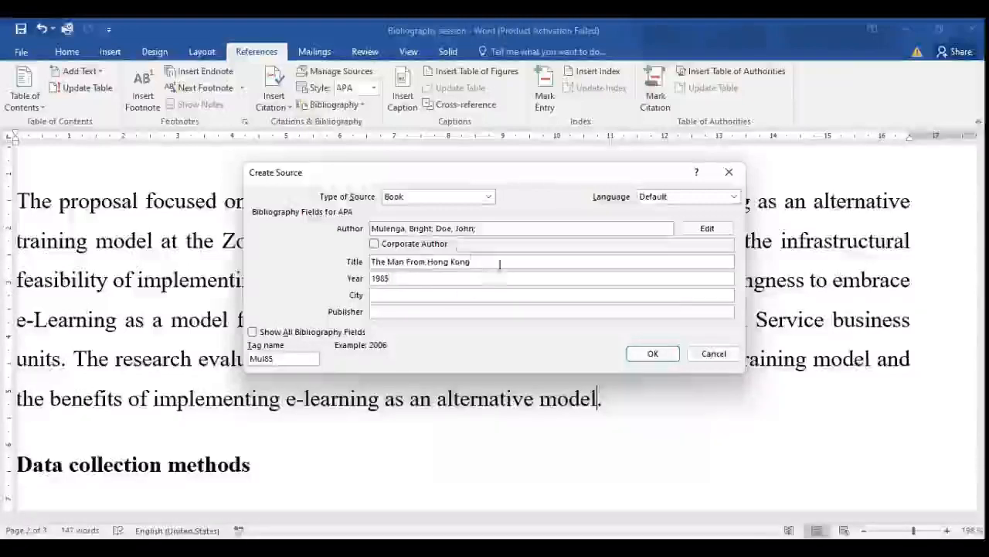
left_click(401, 294)
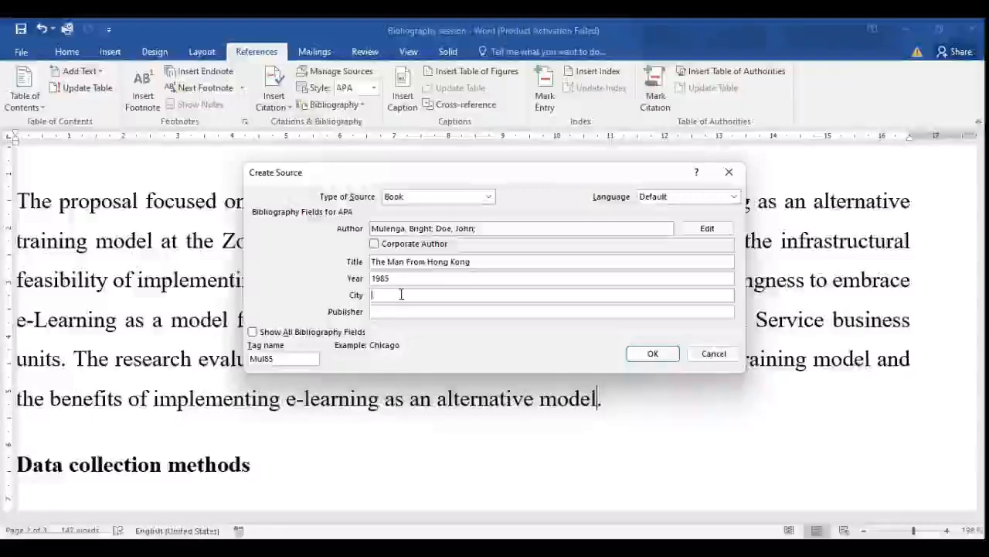
type("Lusaka")
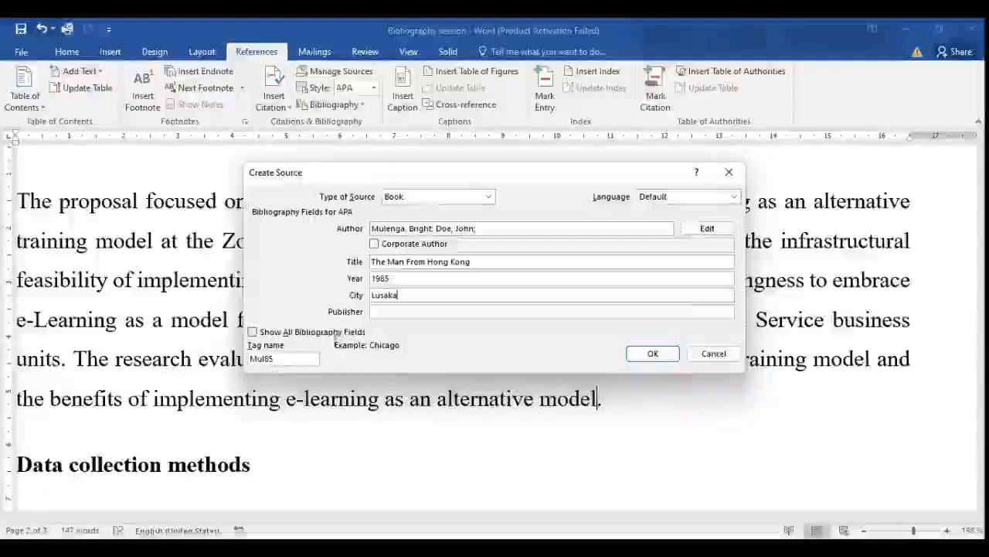
Show all bibliography fields, enter Cambridge as the publisher, and save the source to insert its citation.
left_click(253, 332)
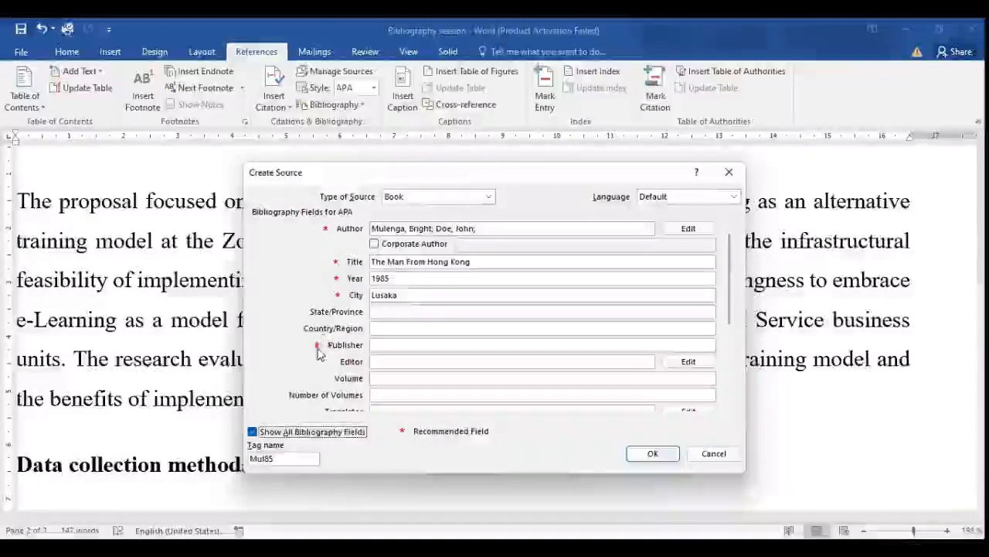
mouse_move(727, 288)
left_mouse_down()
mouse_move(729, 374)
mouse_move(732, 272)
left_mouse_up()
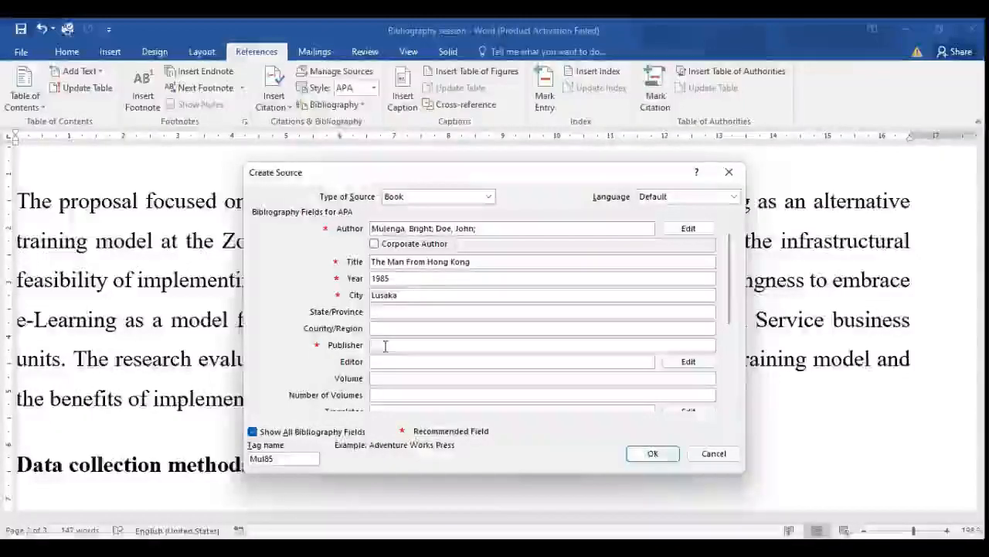
type("Camb")
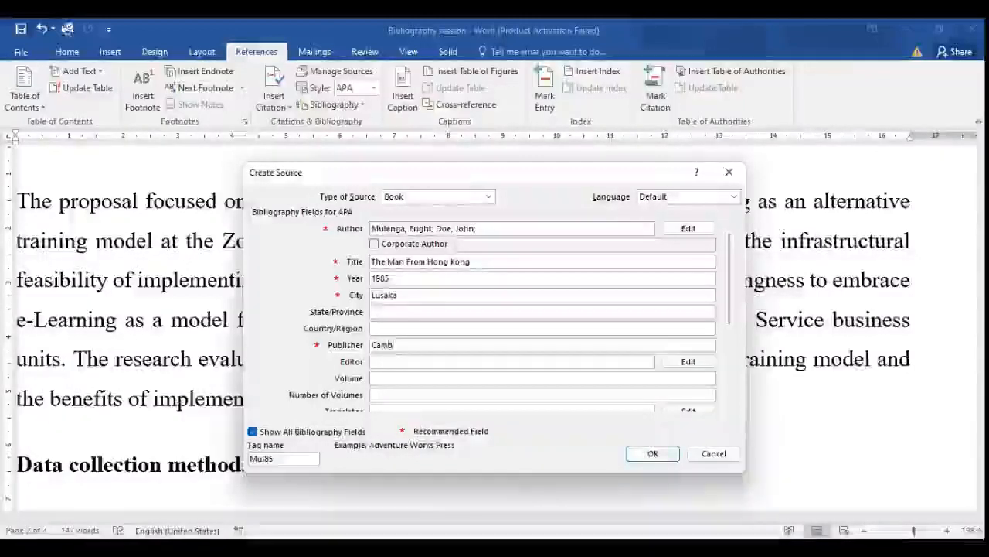
type("ridge")
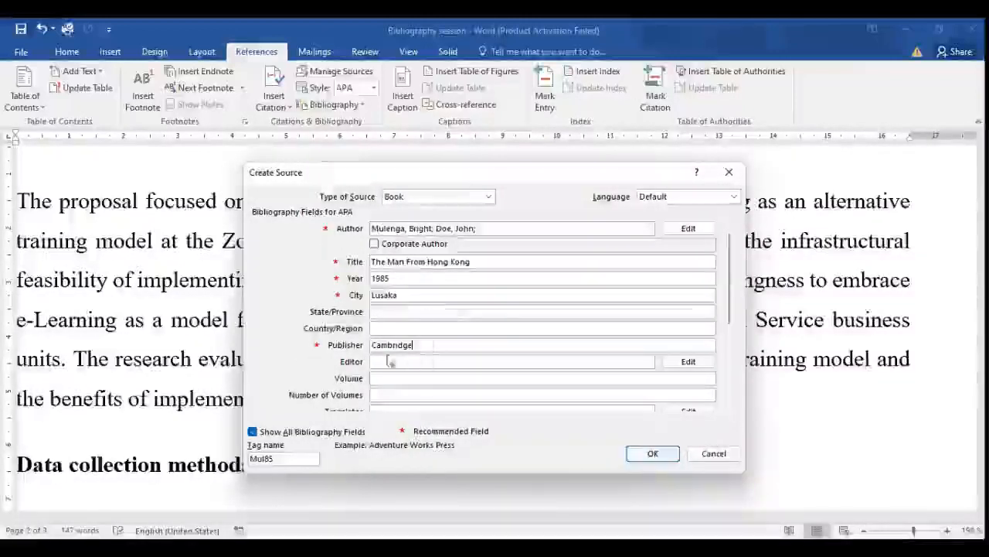
left_click(654, 455)
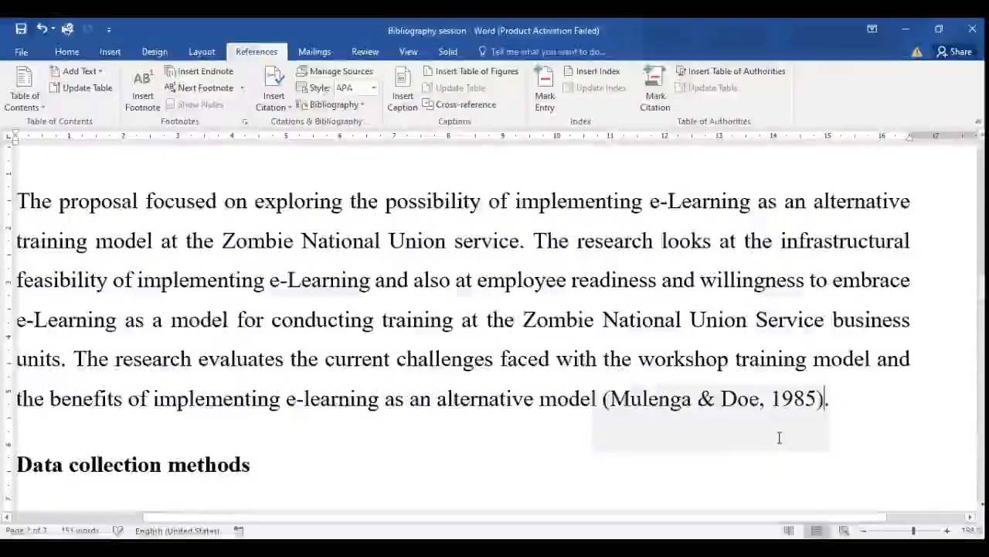
Examine the citation inserted at the end of the Introduction paragraph and the Data collection methods section below it.
scroll(789, 439, "up", 5, "ctrl")
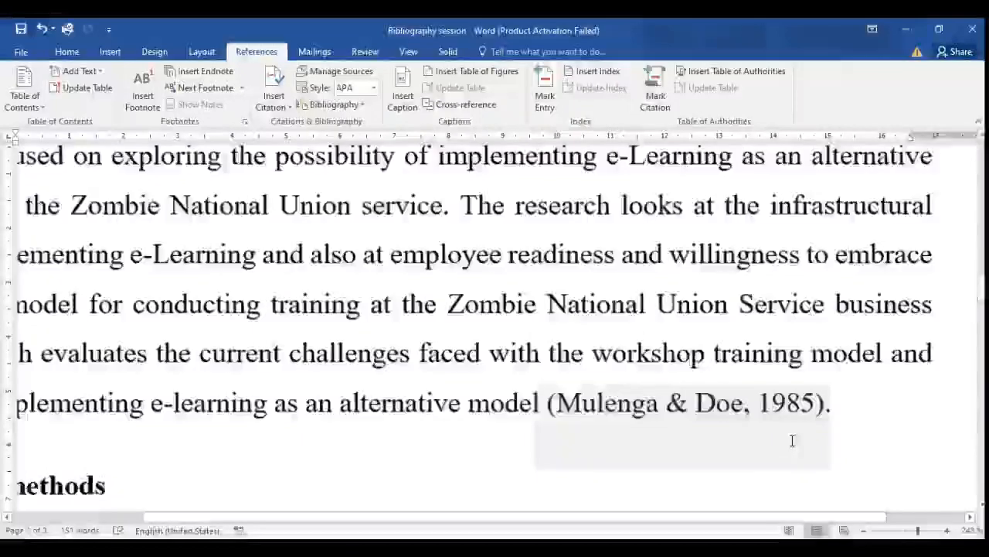
scroll(793, 439, "up", 8, "ctrl")
scroll(766, 433, "down", 6, "ctrl")
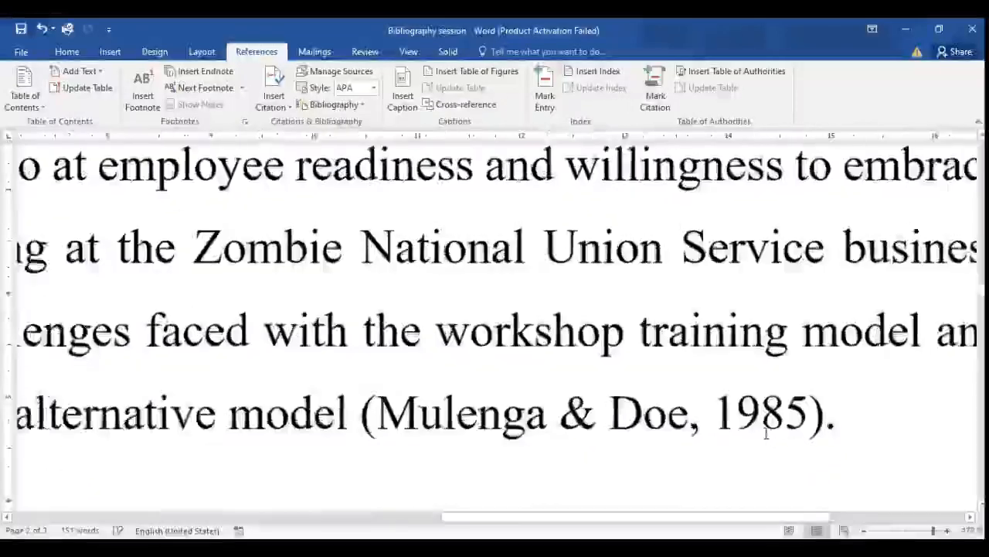
scroll(762, 439, "down", 10, "ctrl")
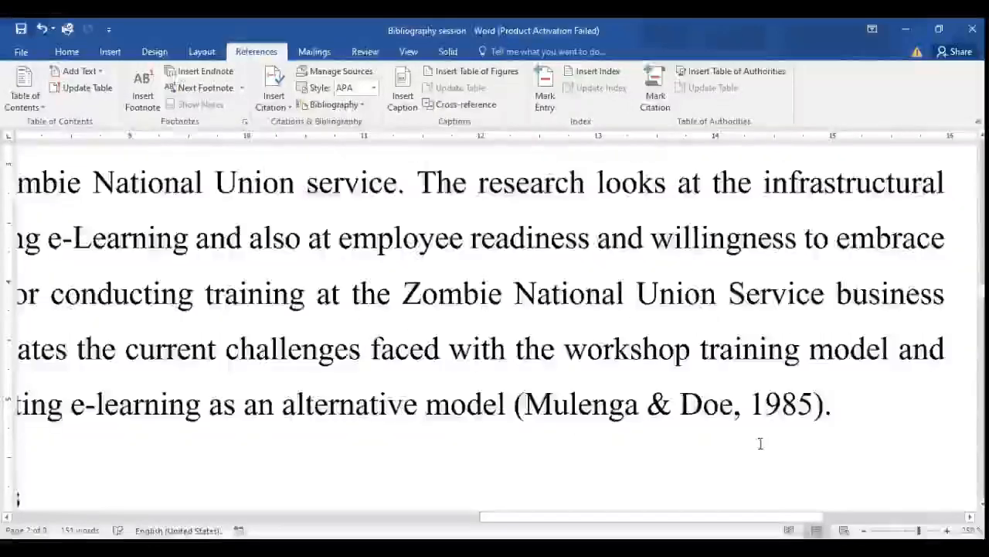
scroll(760, 443, "down", 5, "ctrl")
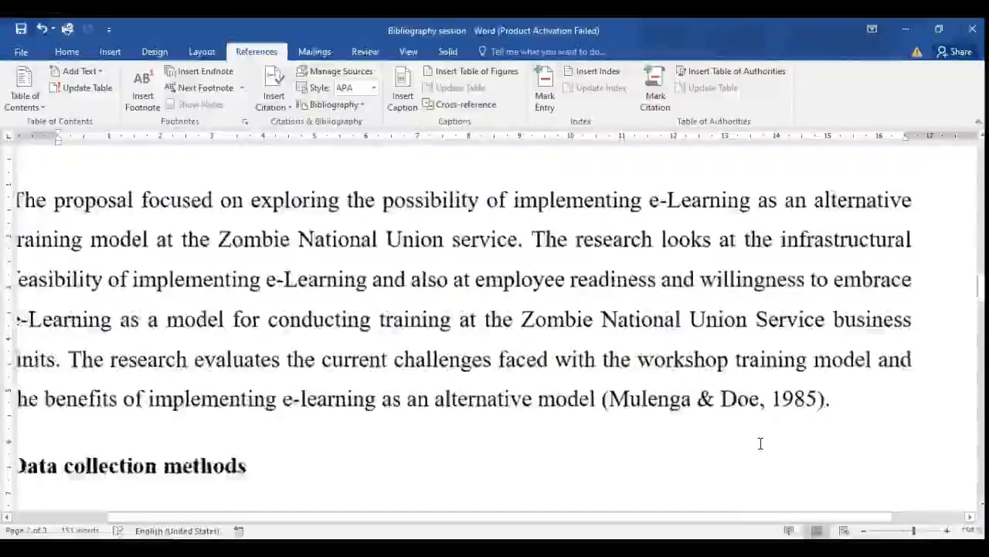
scroll(565, 398, "down", 2)
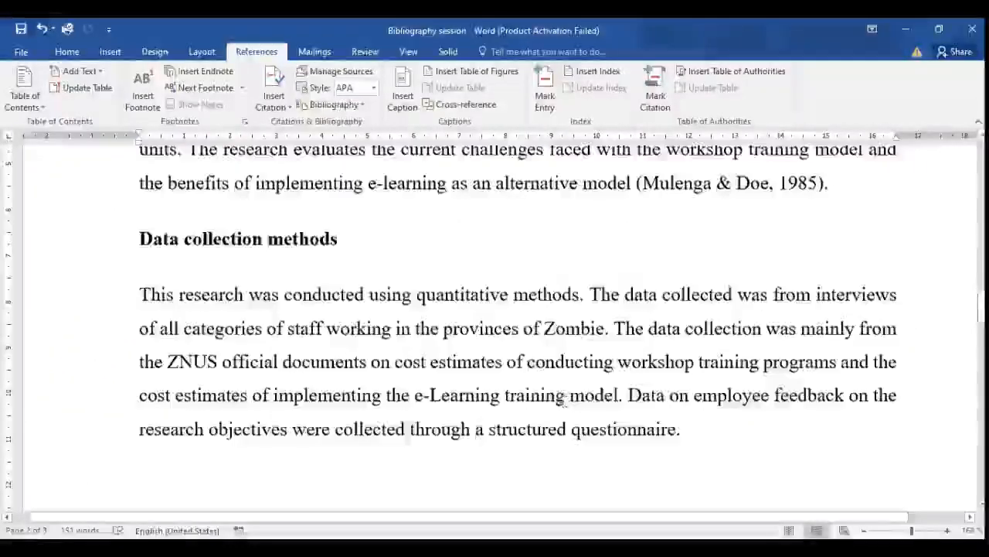
scroll(557, 390, "up", 1)
scroll(541, 378, "down", 2)
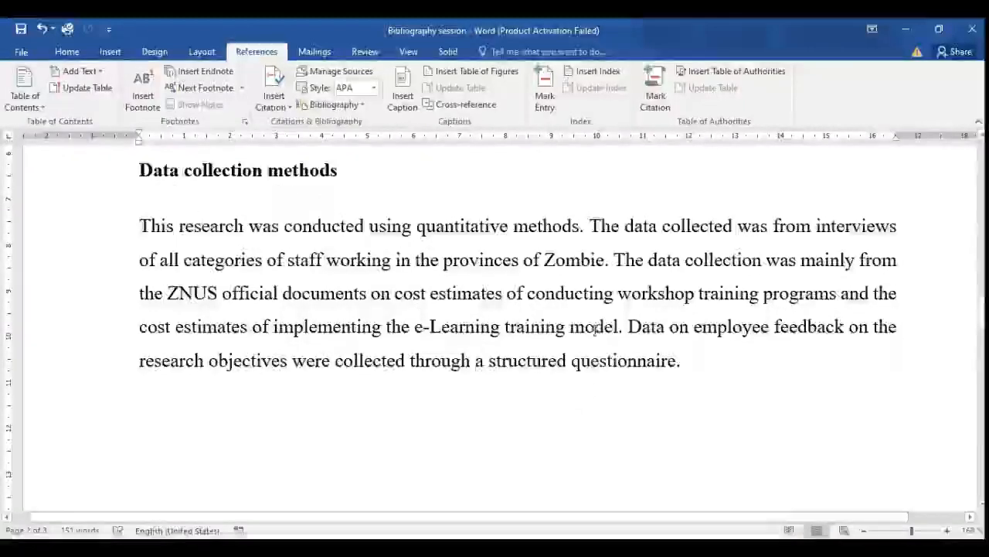
Place the insertion point just before the full stop that ends the Data collection methods paragraph.
scroll(673, 369, "up", 5, "ctrl")
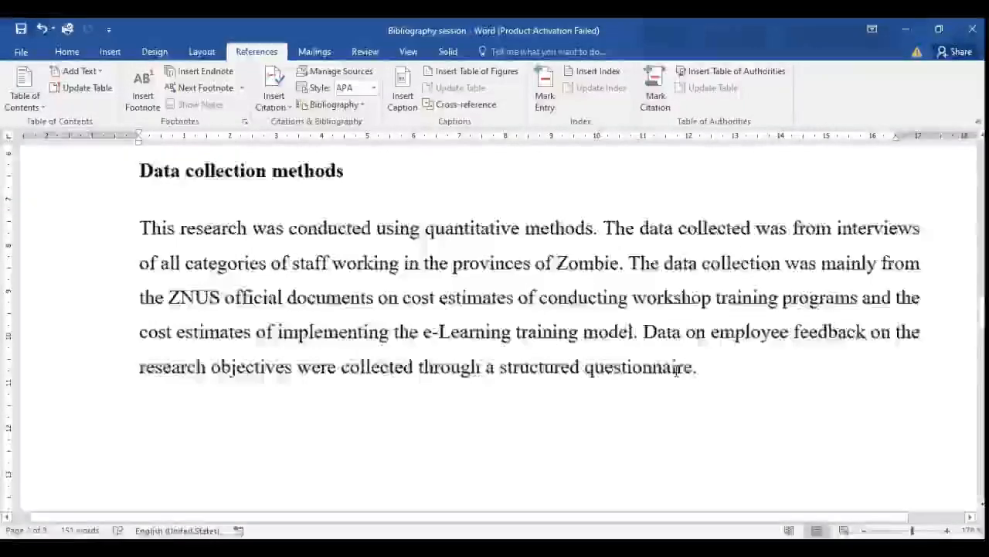
scroll(844, 437, "up", 3)
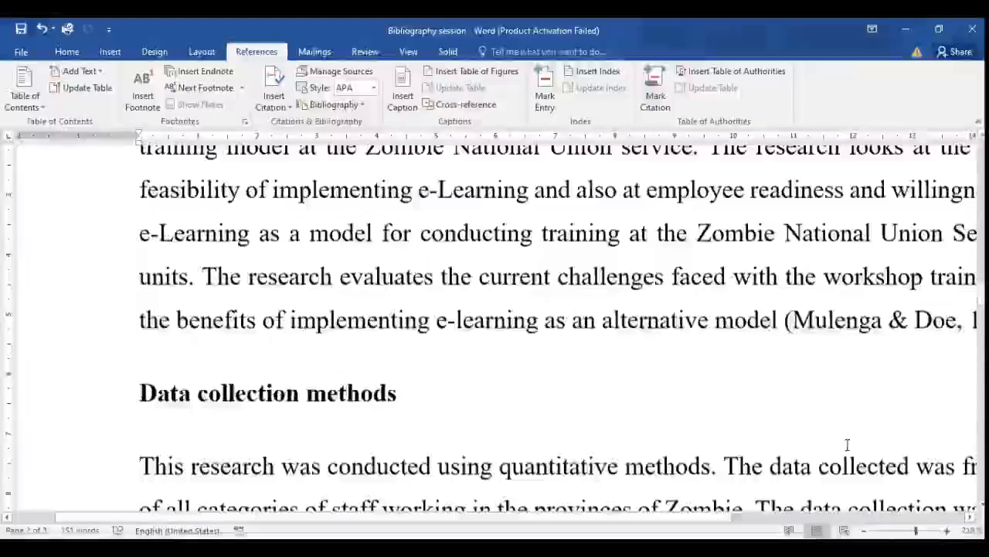
scroll(839, 415, "down", 5)
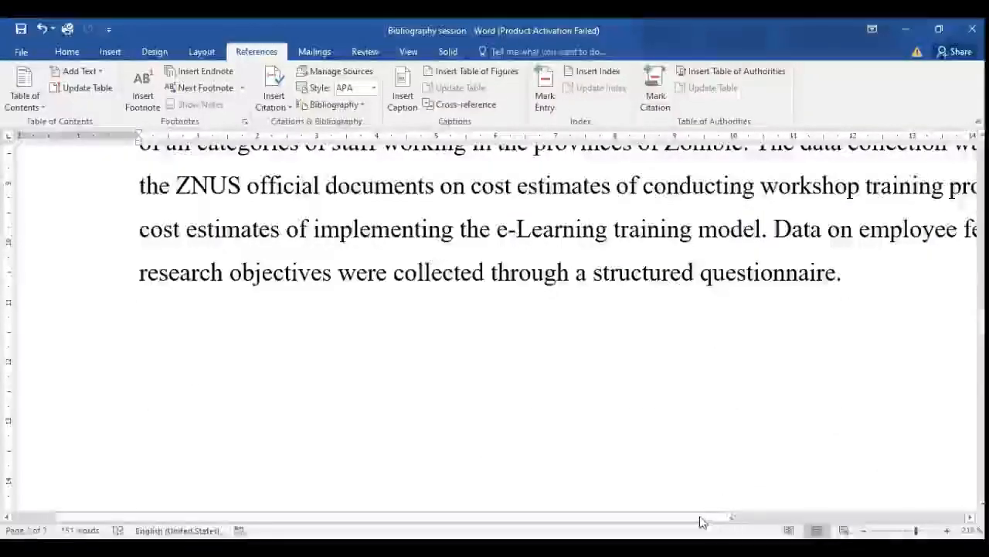
left_click_drag(702, 517, 862, 517)
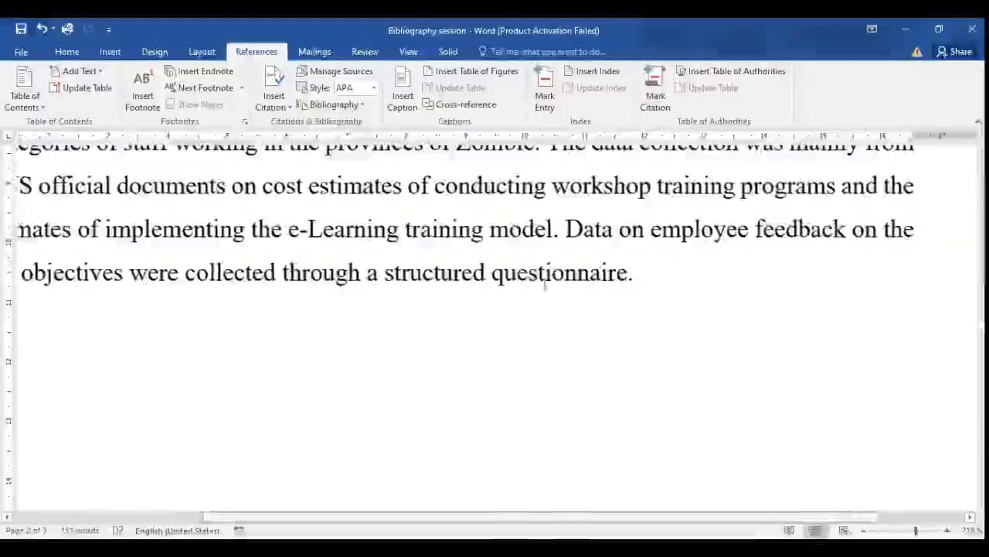
left_click(630, 273)
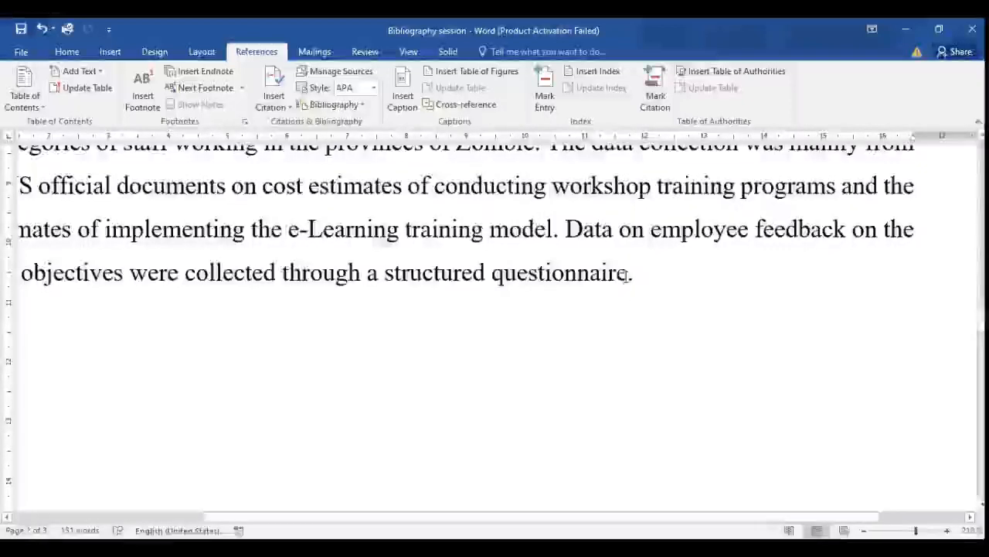
scroll(630, 272, "up", 4)
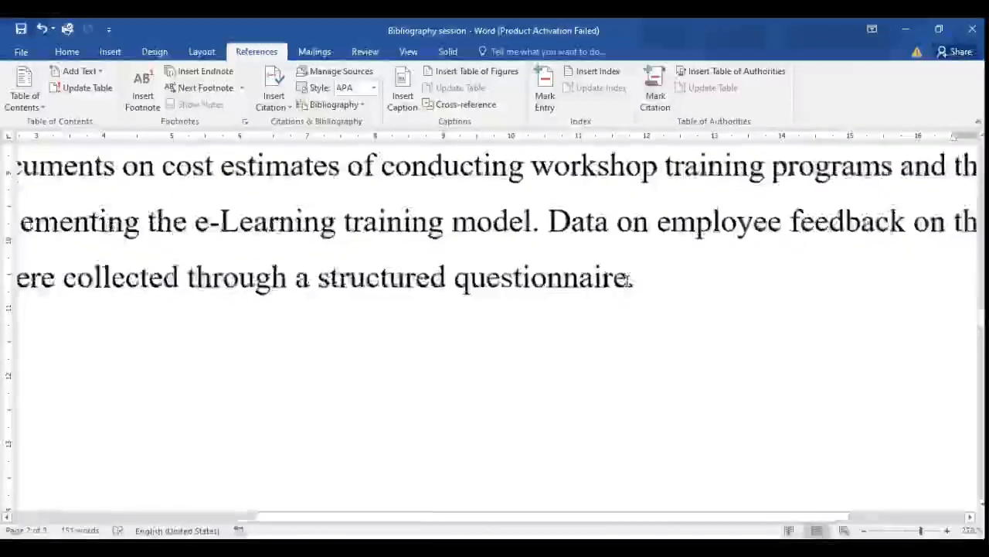
scroll(628, 282, "up", 3)
double_click(698, 293)
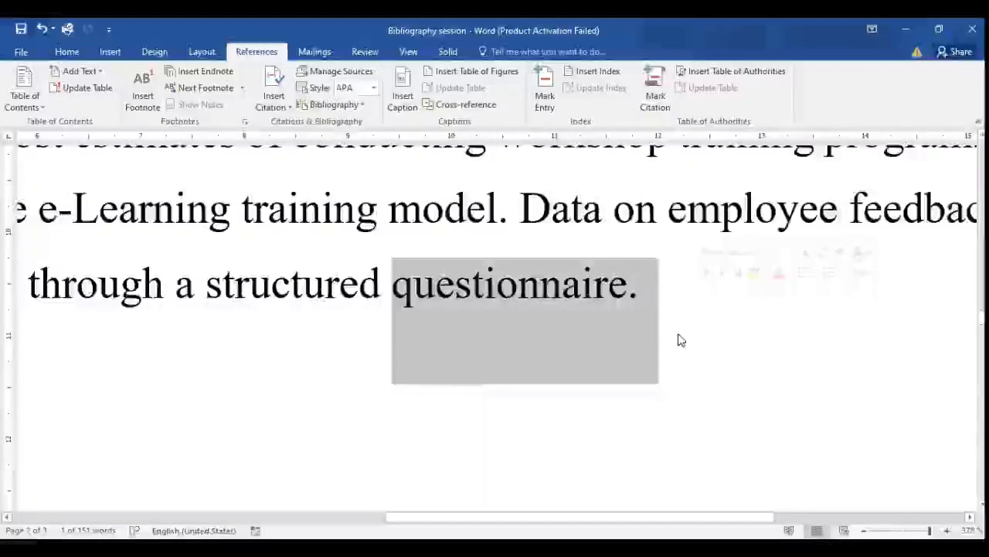
left_click(643, 303)
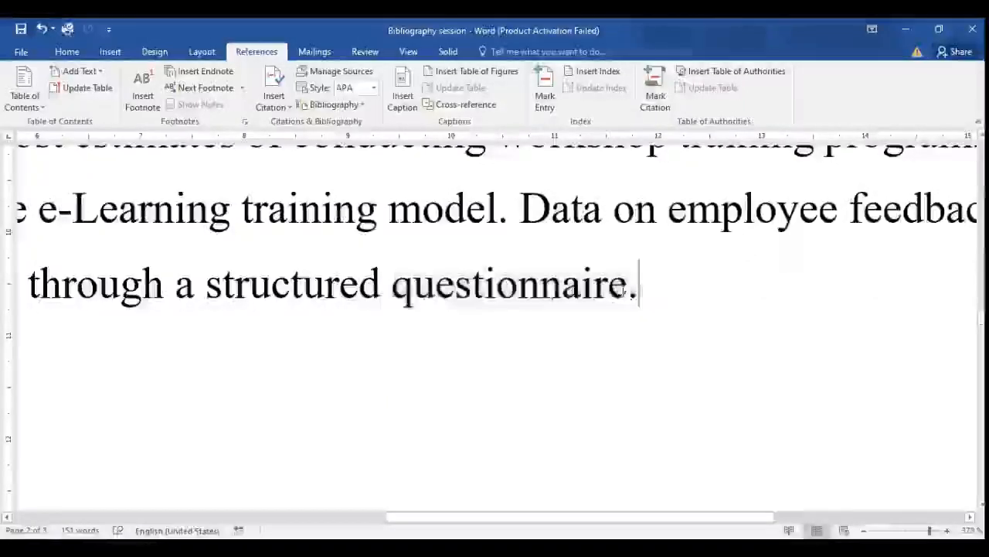
left_click(629, 290)
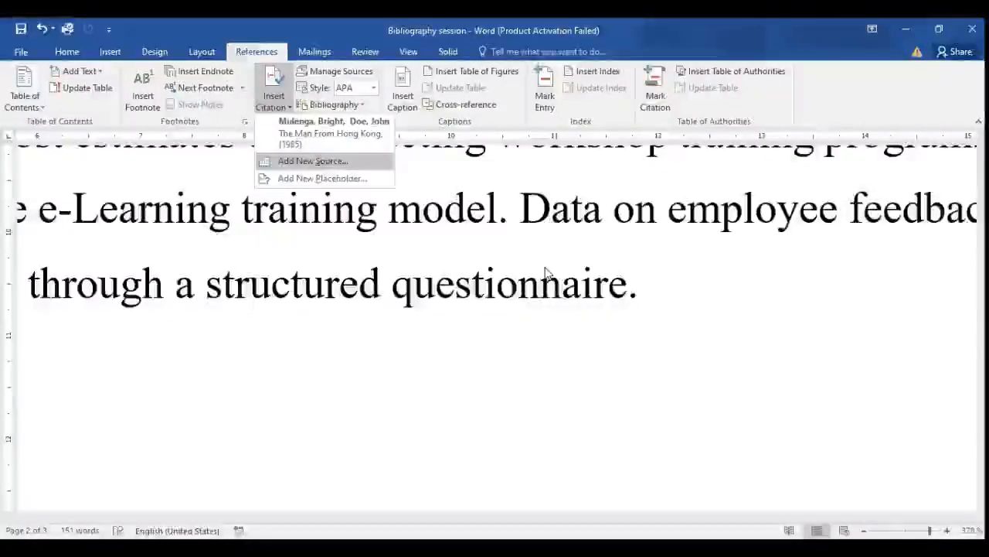
Start a new citation source at the insertion point and set its source type to Web site.
key("Return")
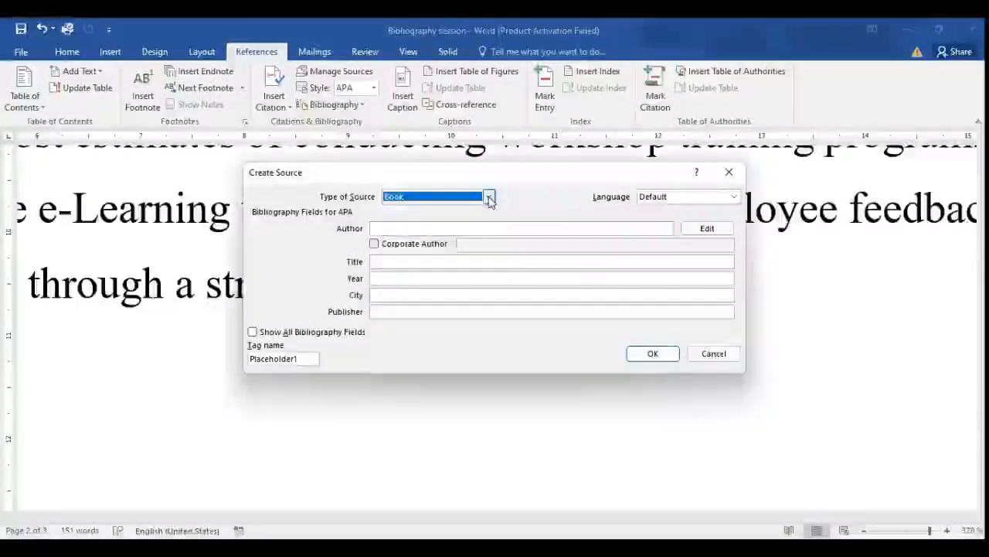
left_click(489, 198)
mouse_move(489, 224)
left_mouse_down()
mouse_move(491, 257)
mouse_move(490, 219)
mouse_move(489, 238)
left_mouse_up()
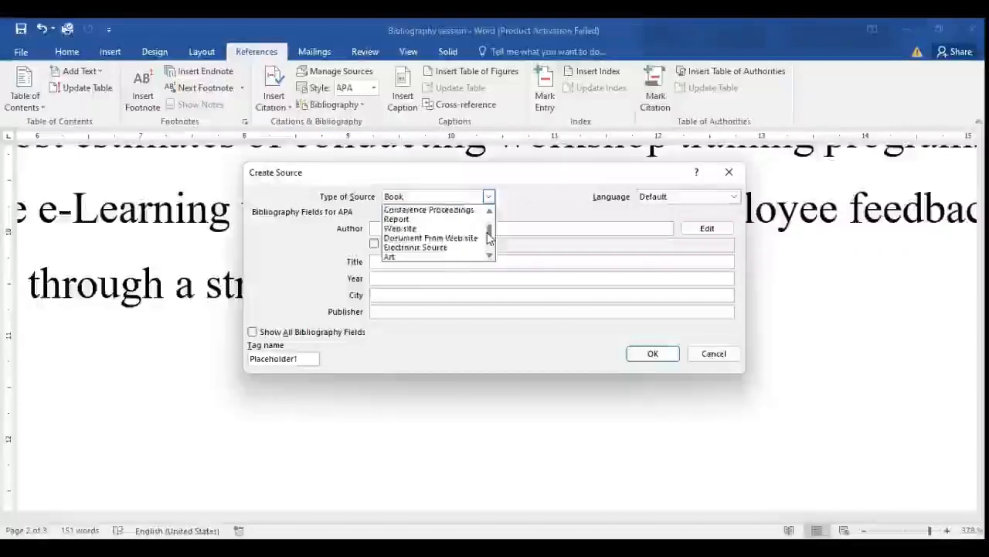
left_click(418, 230)
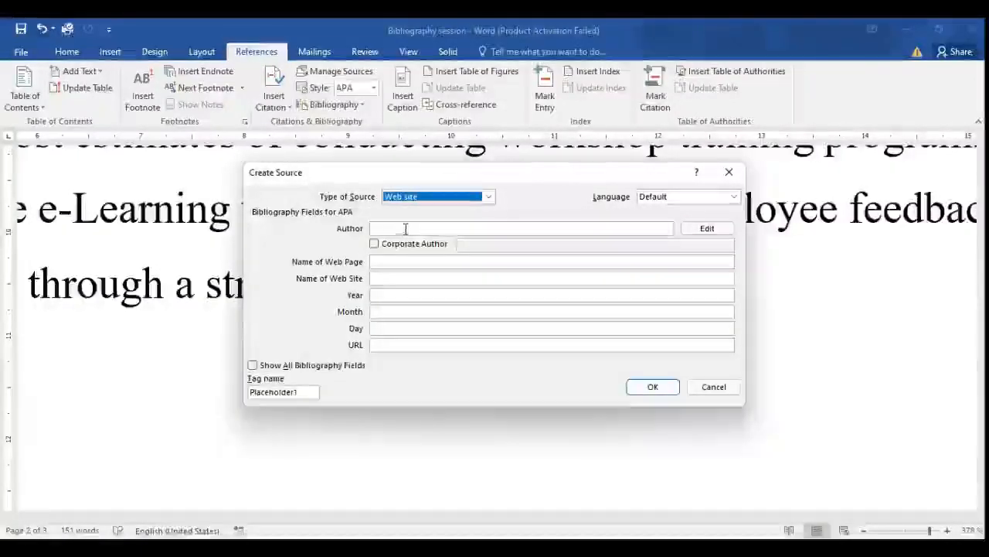
left_click(405, 228)
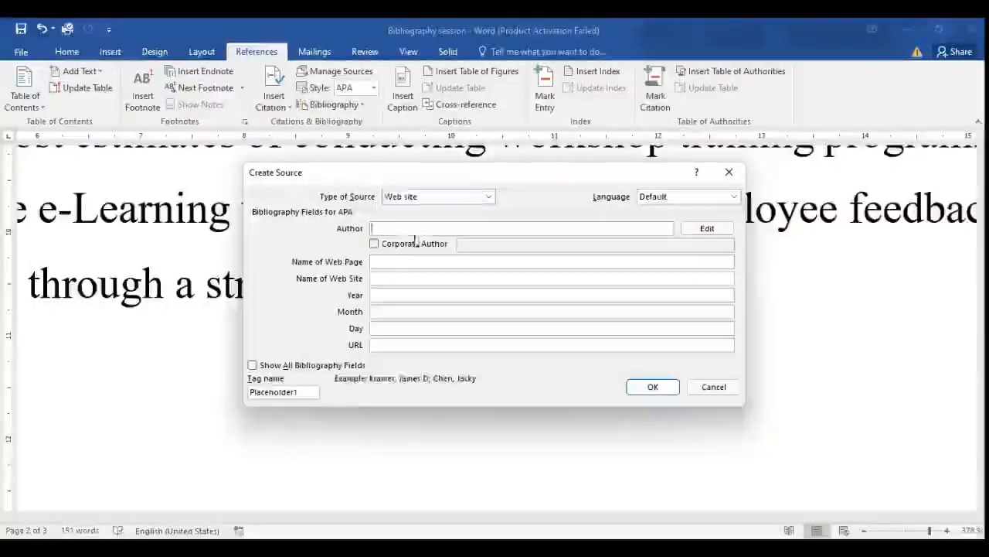
left_click(716, 230)
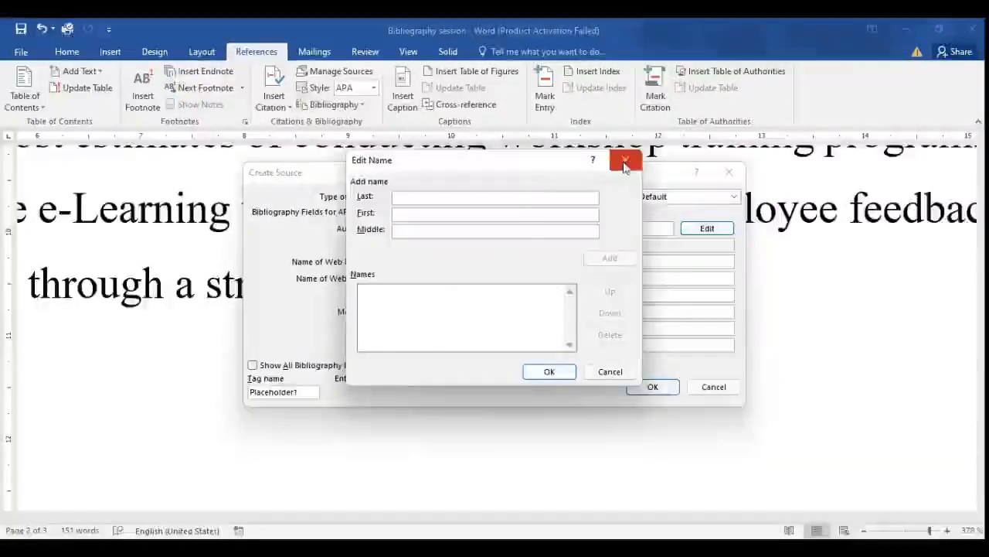
left_click(625, 159)
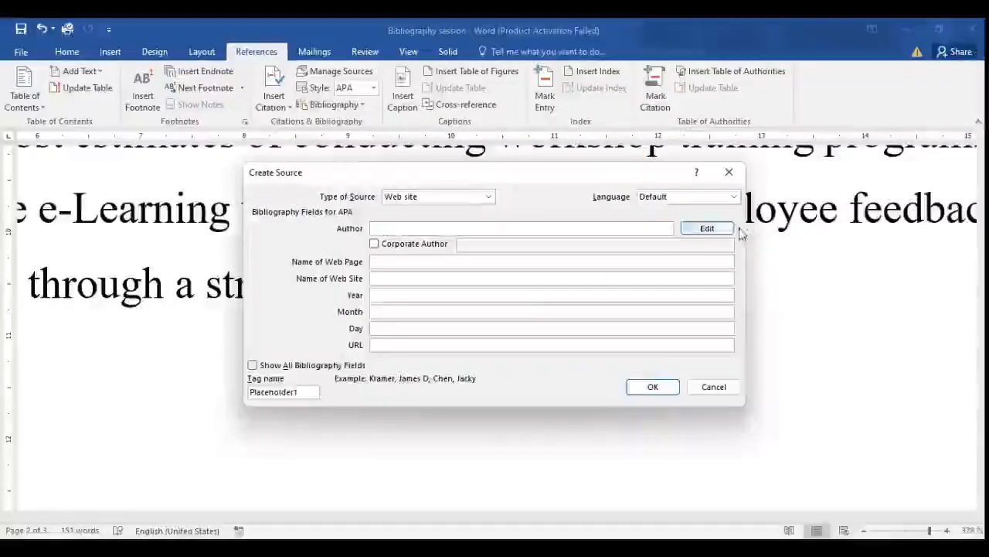
Add the author's last and first name to the web site source's list of authors.
left_click(708, 230)
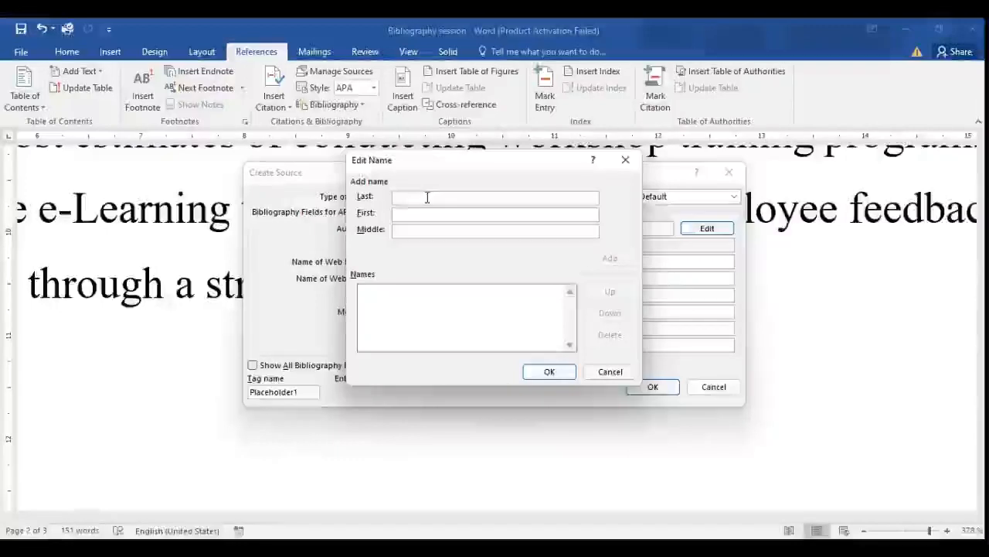
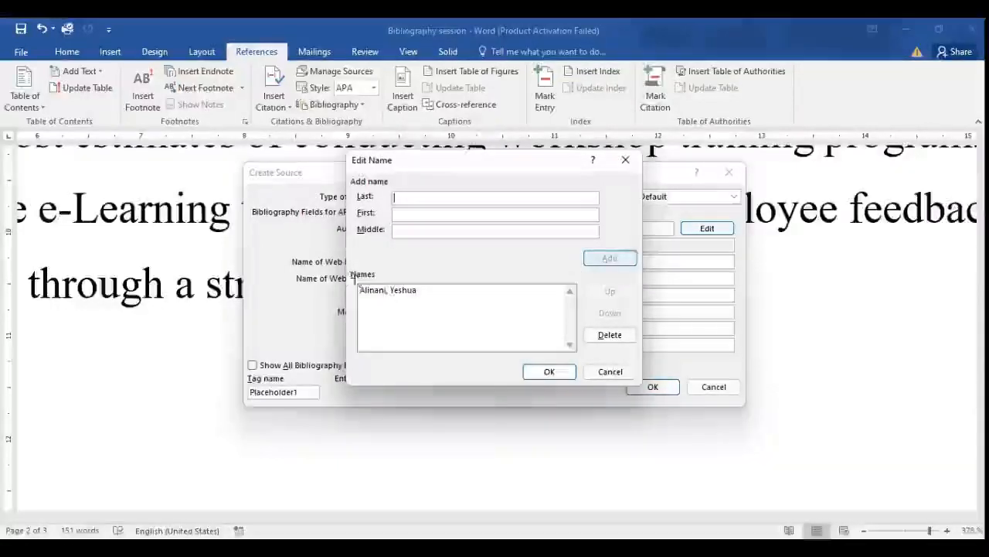
left_click(558, 376)
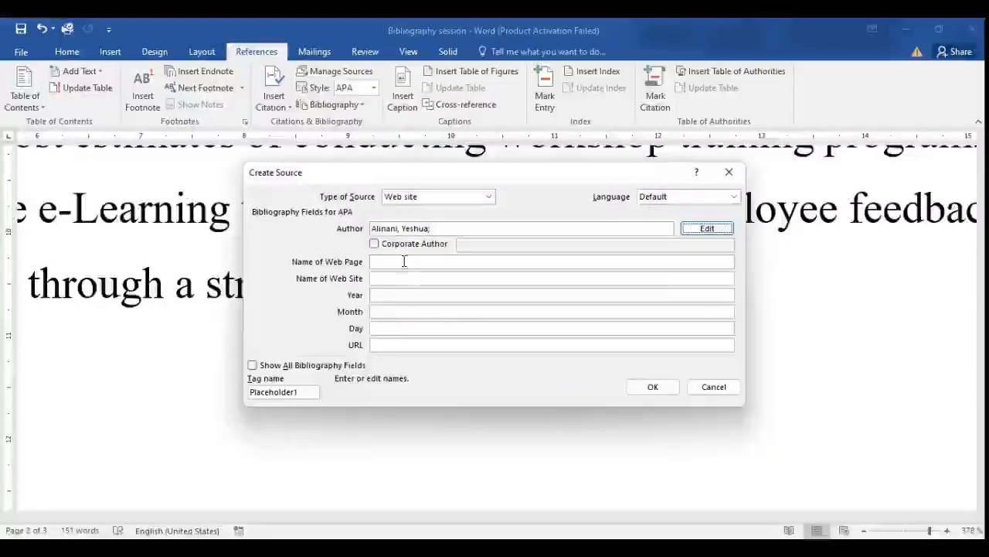
Enter "Data Collection" as the name of the web page in the source.
left_click(395, 262)
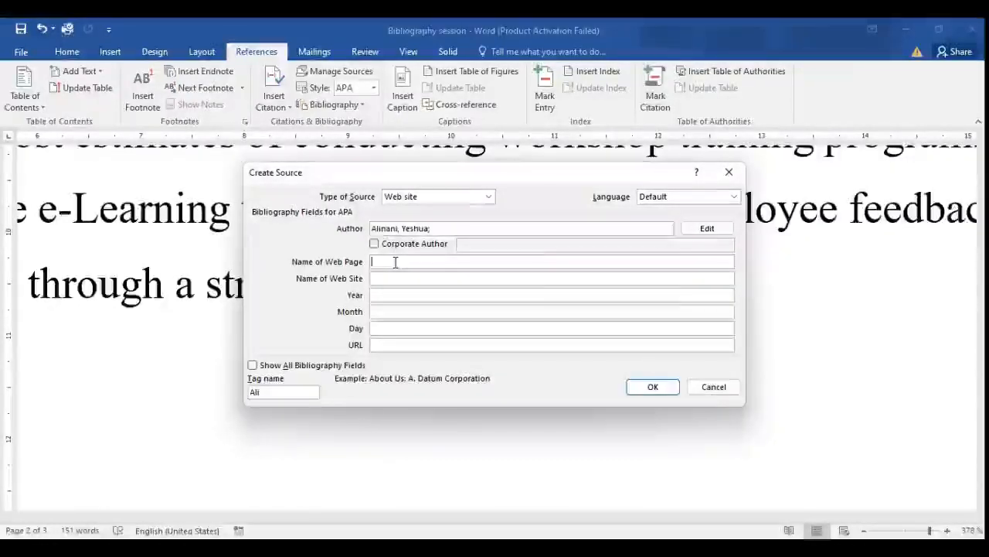
type("Data Coll")
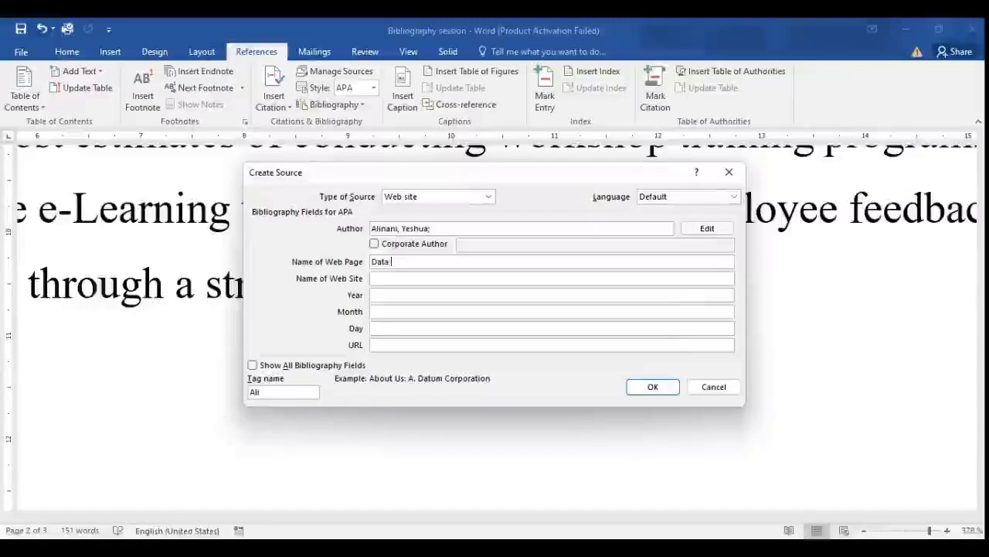
type("ectio")
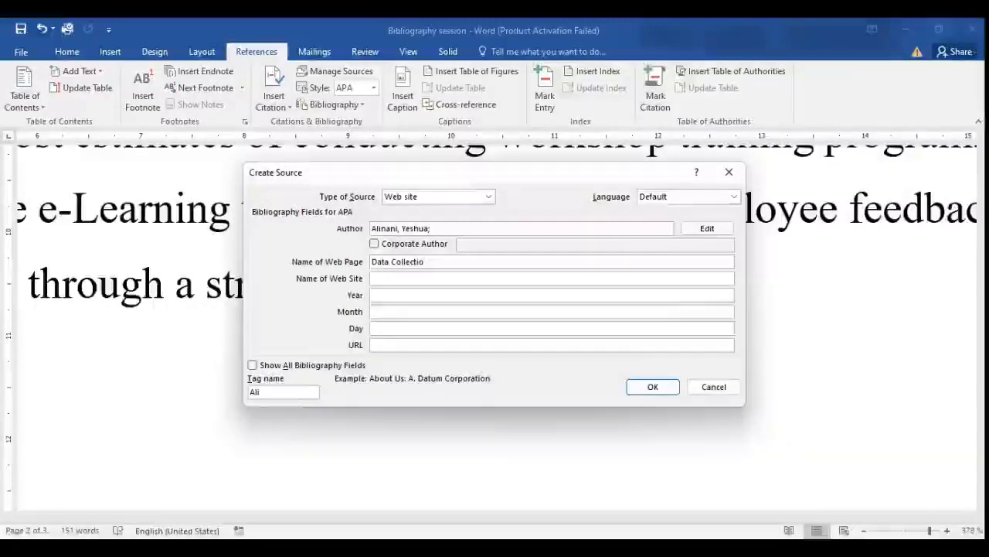
type("n")
Enter "The Amazing world of statistics" as the name of the web site and set the year to 2022.
left_click(388, 279)
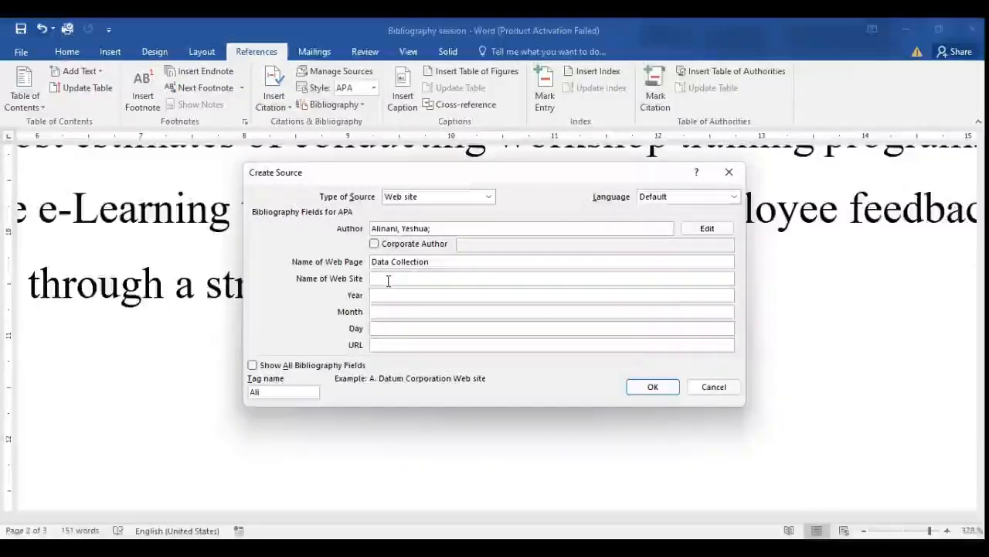
type("The Am")
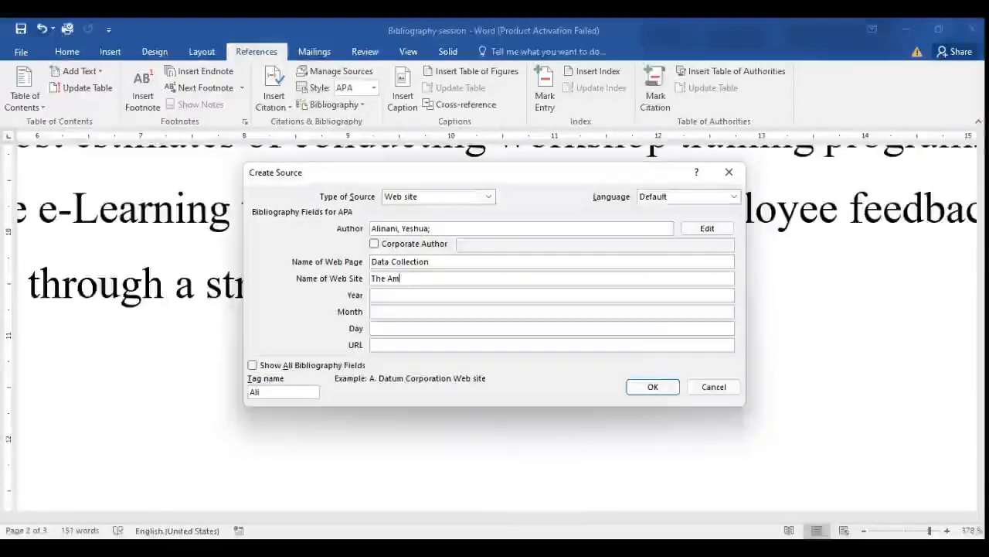
type("a")
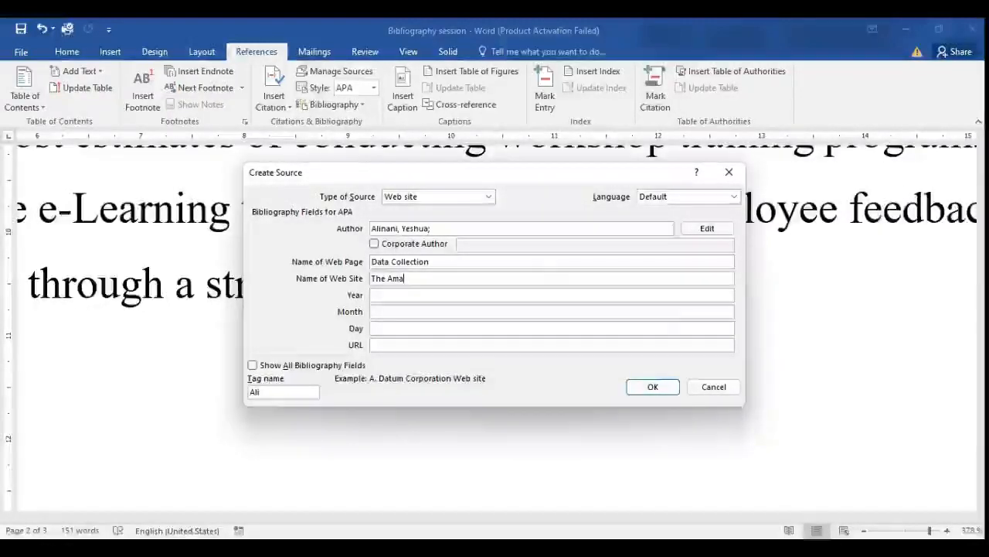
type("zing")
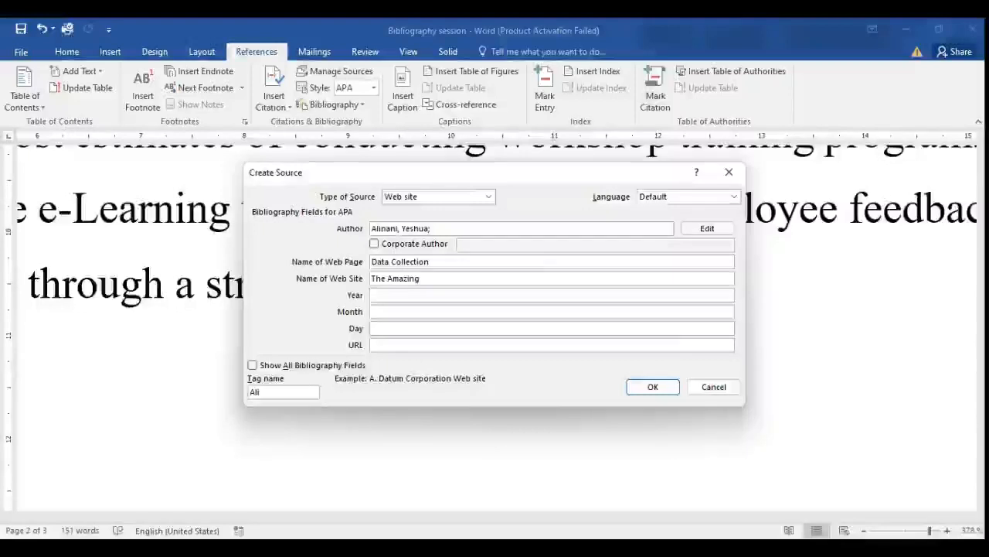
type(" world")
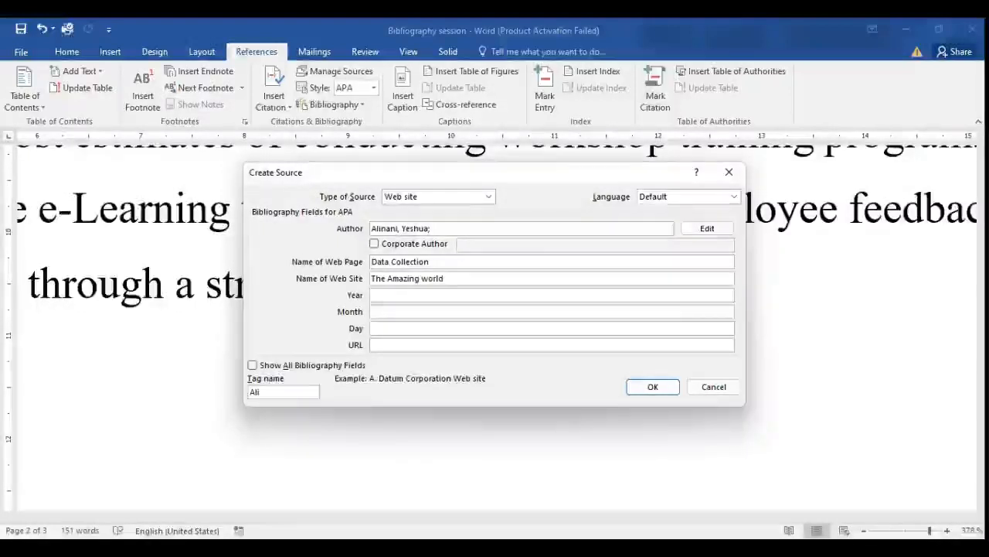
type(" of ")
type("s")
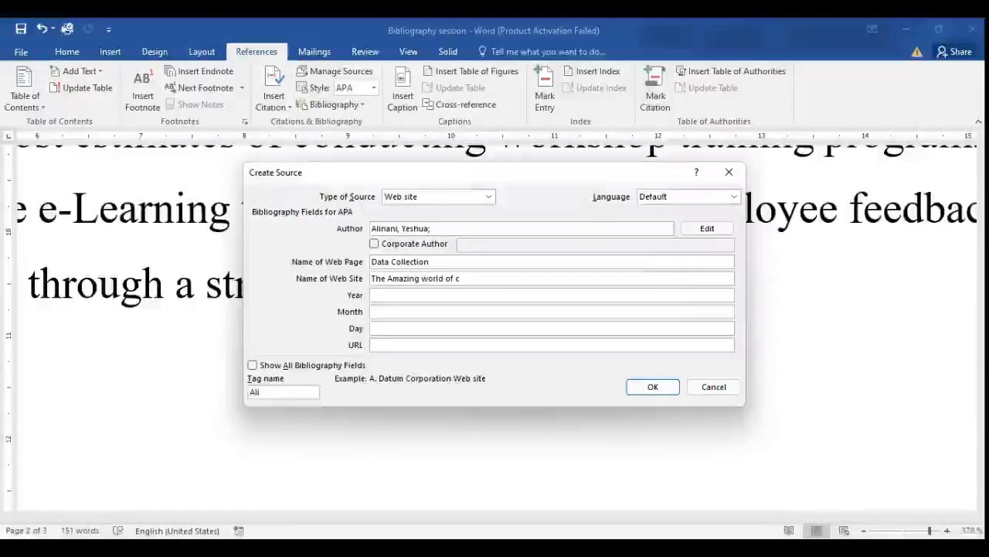
key("BackSpace")
type("sal")
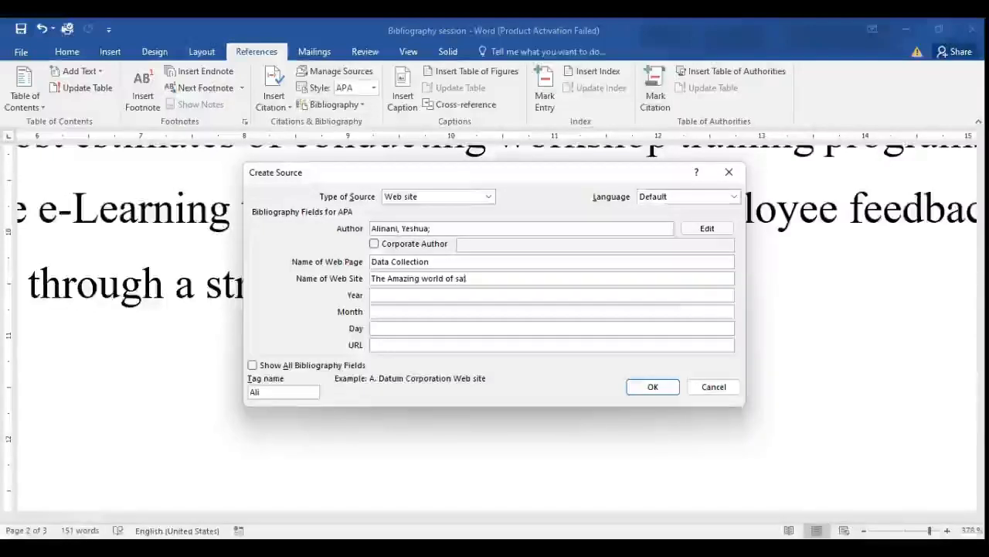
type("ttati")
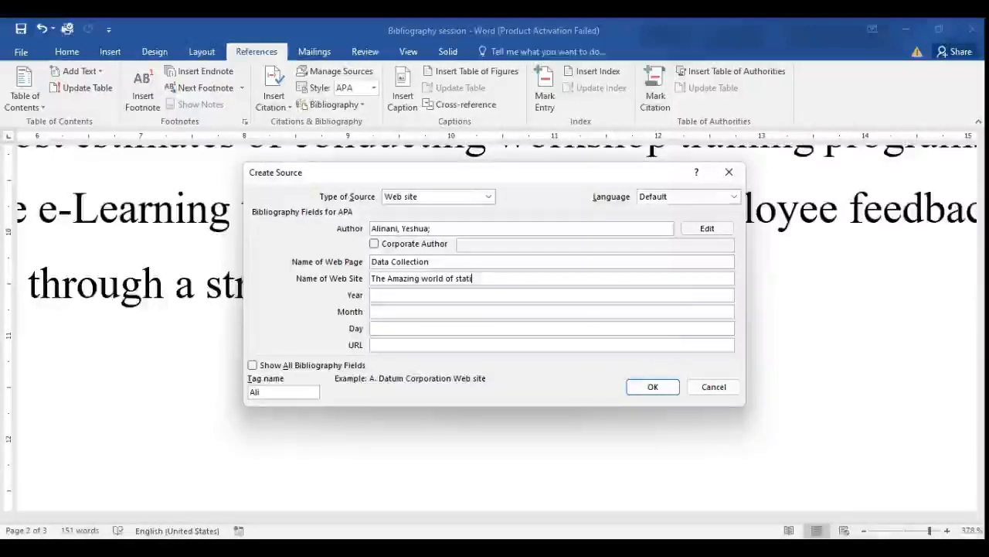
type("stics")
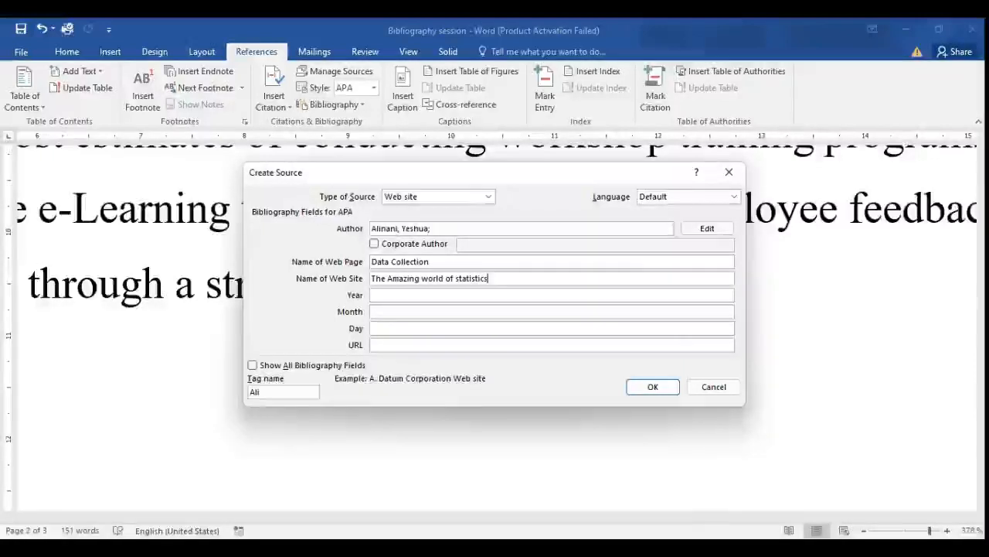
left_click(391, 295)
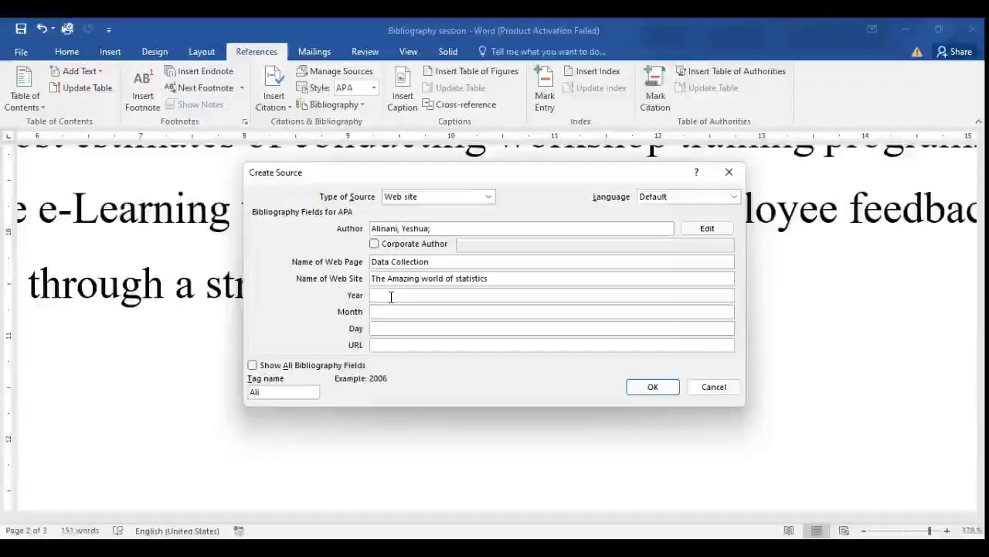
type("2022")
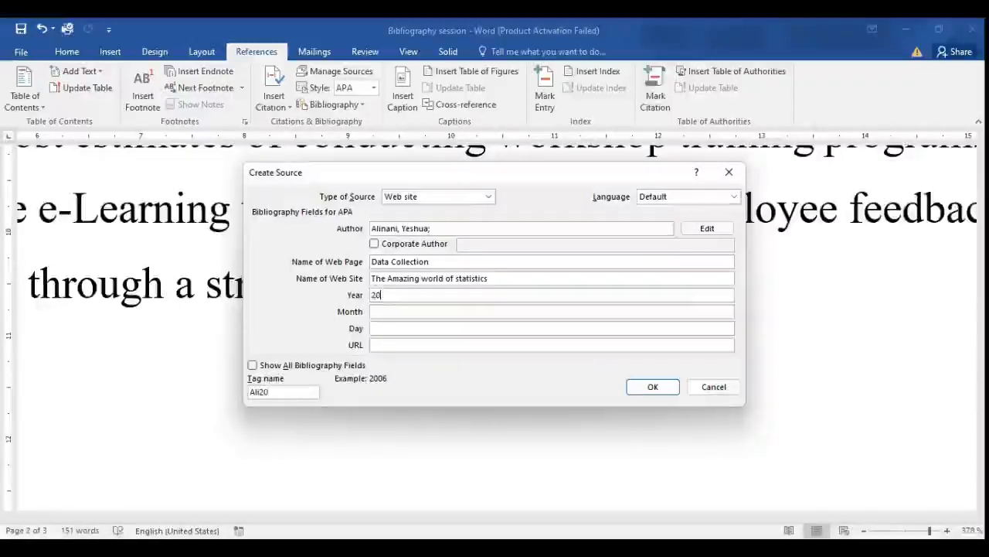
Set the web site source's publication month to March and the day to 5.
left_click(386, 312)
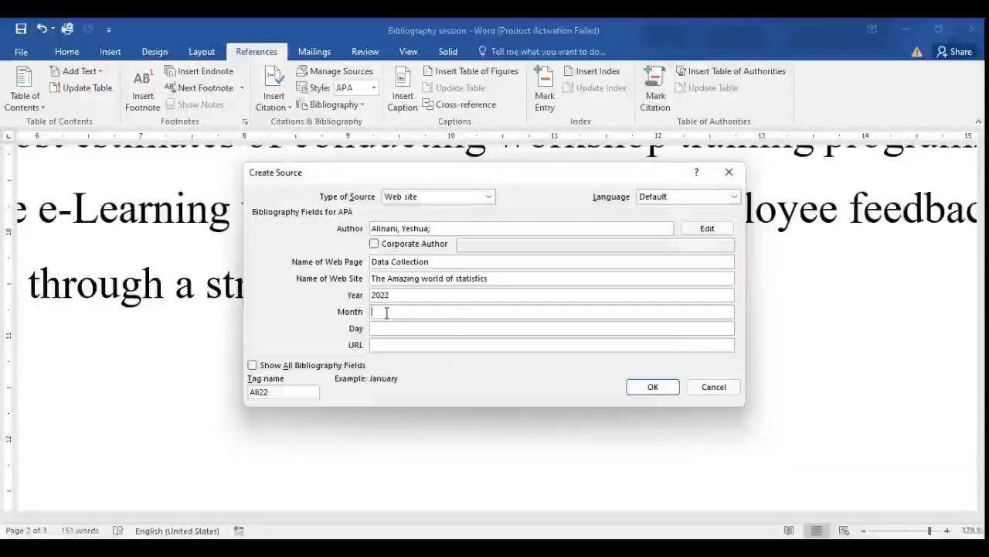
type("March")
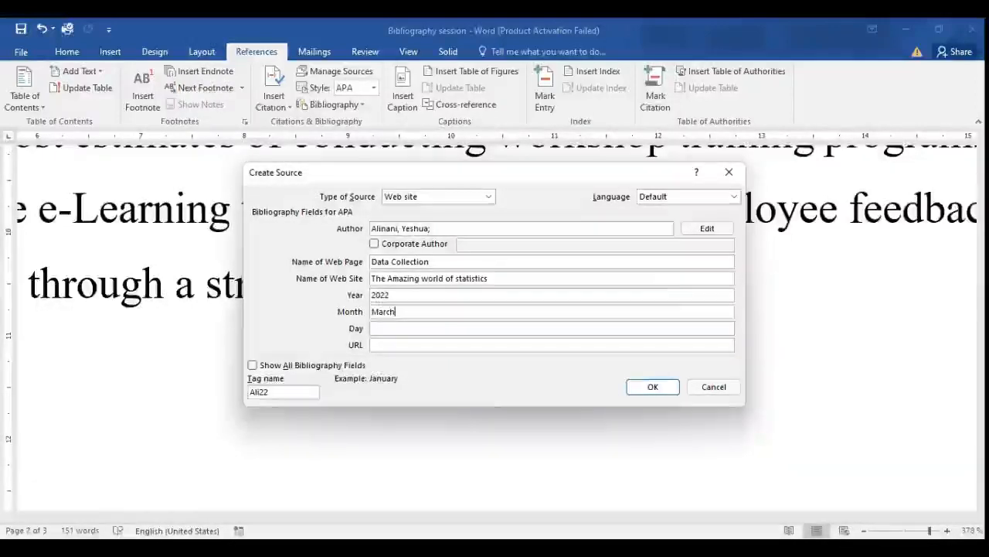
left_click(400, 331)
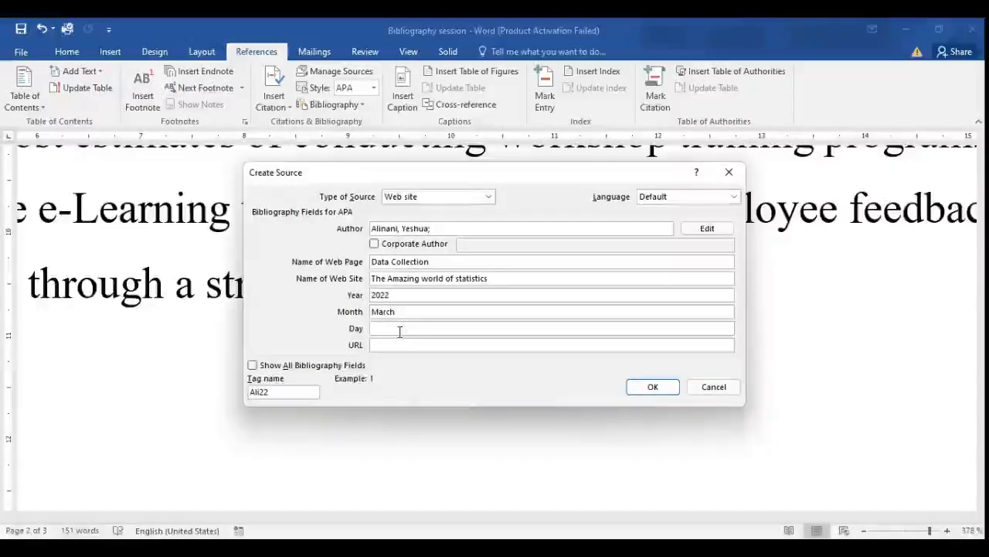
type("5")
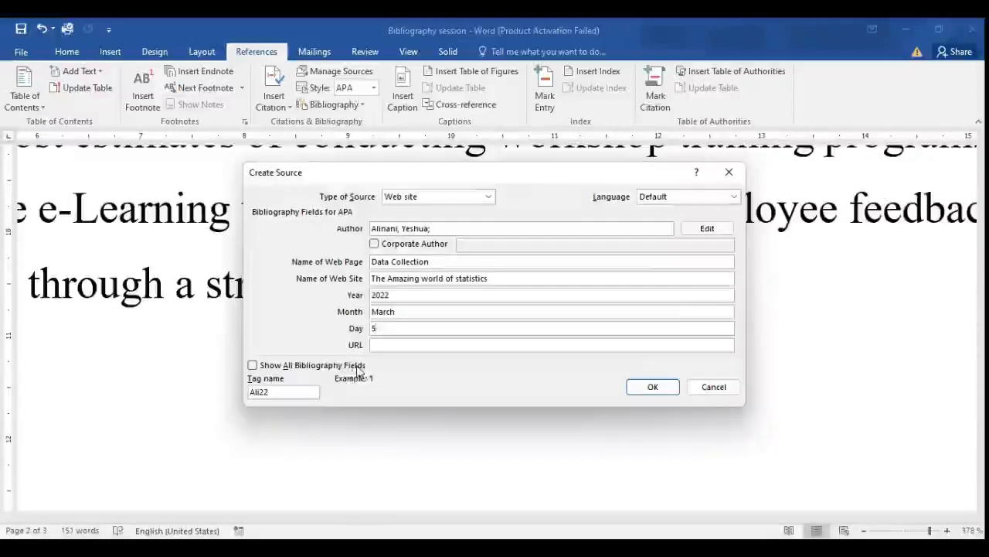
Show all bibliography fields for the web site source and enter the blog's web address as its URL.
left_click(252, 367)
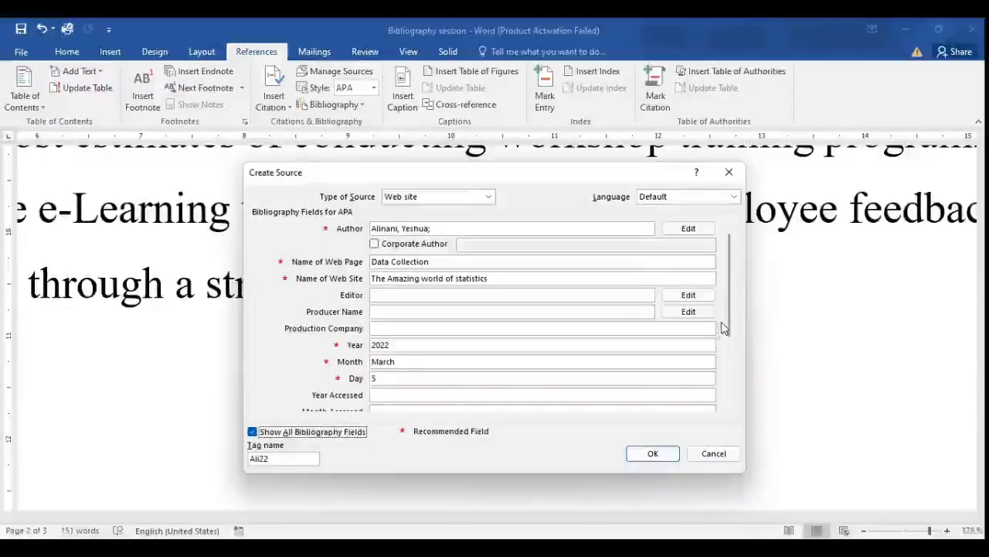
left_click_drag(733, 310, 726, 335)
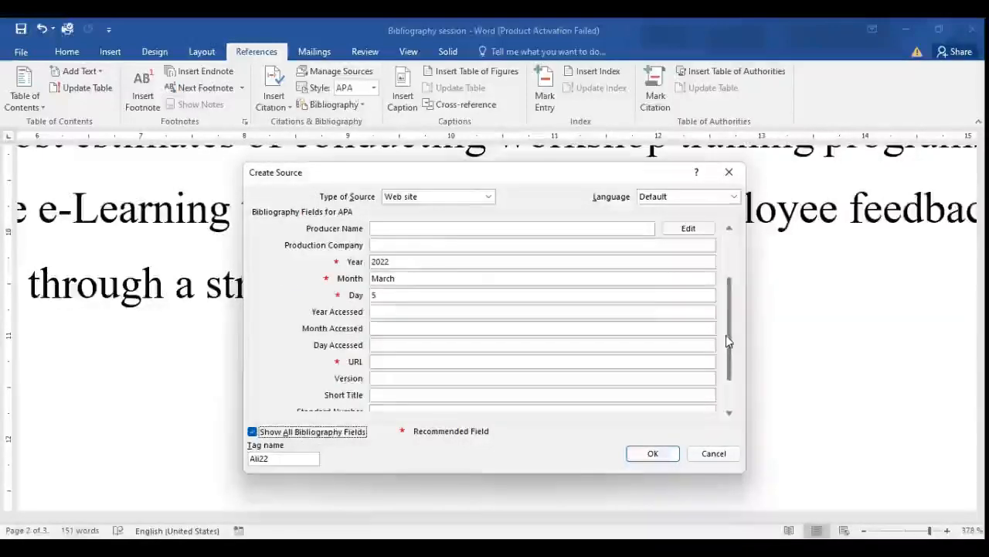
left_click(404, 361)
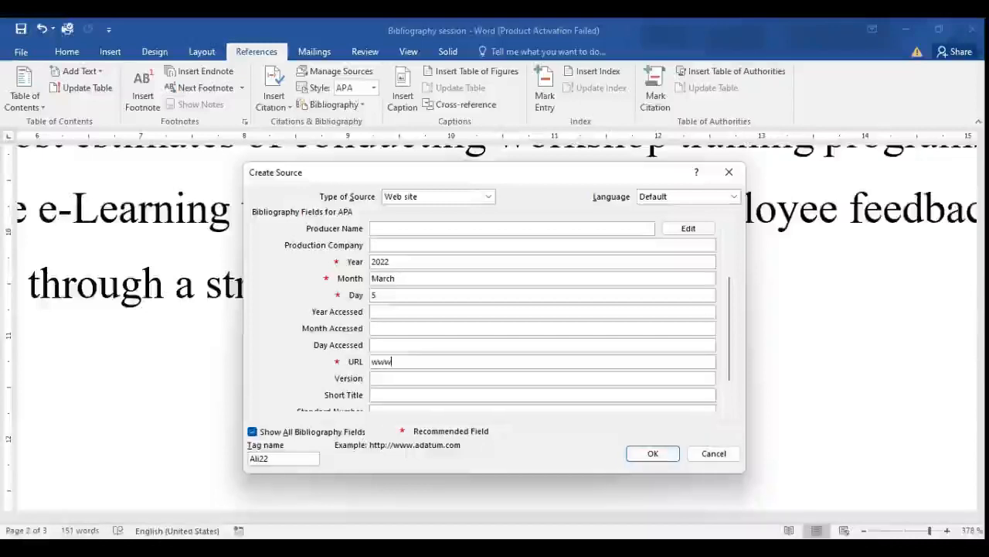
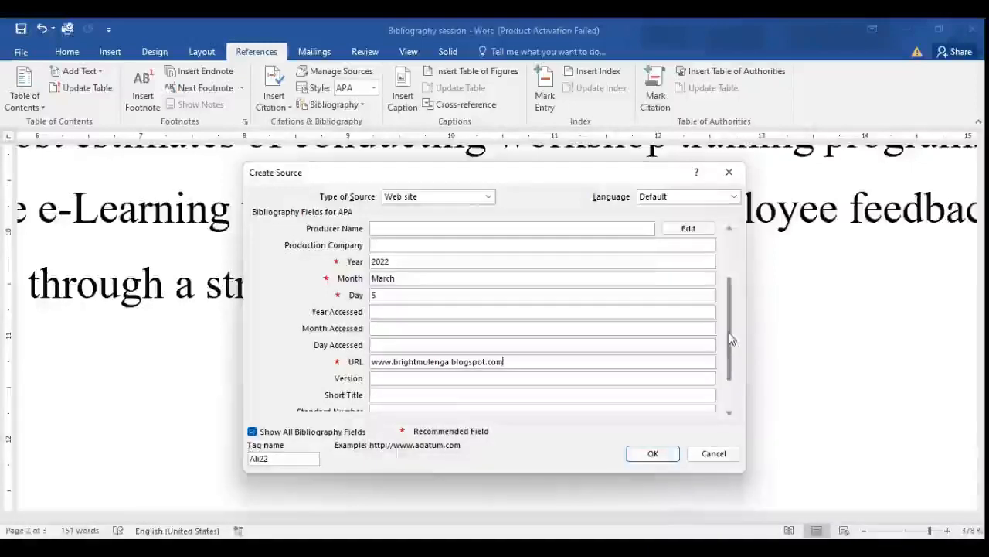
Review the remaining bibliography fields and confirm the web site source to insert its citation after "structured questionnaire".
key("Tab")
key("Tab")
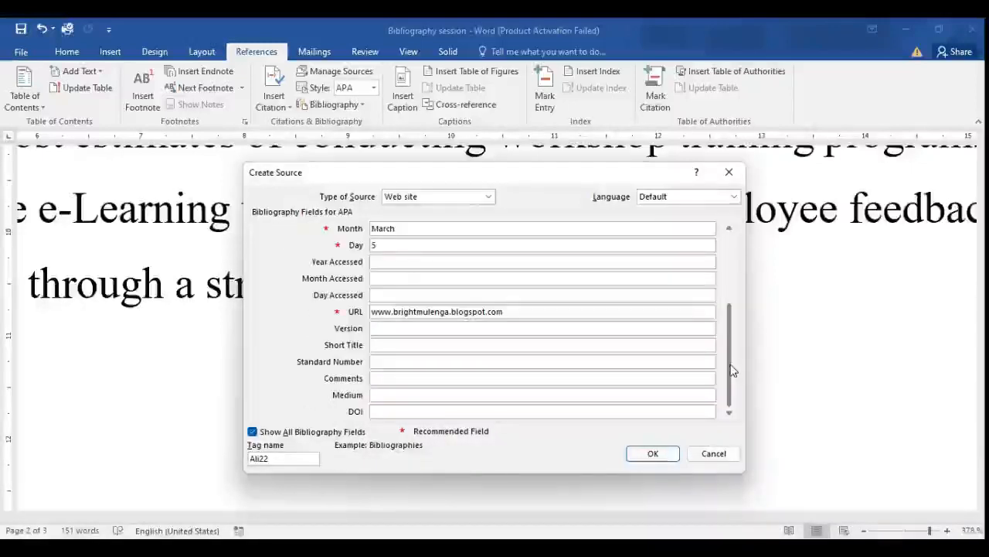
scroll(726, 279, "up", 3)
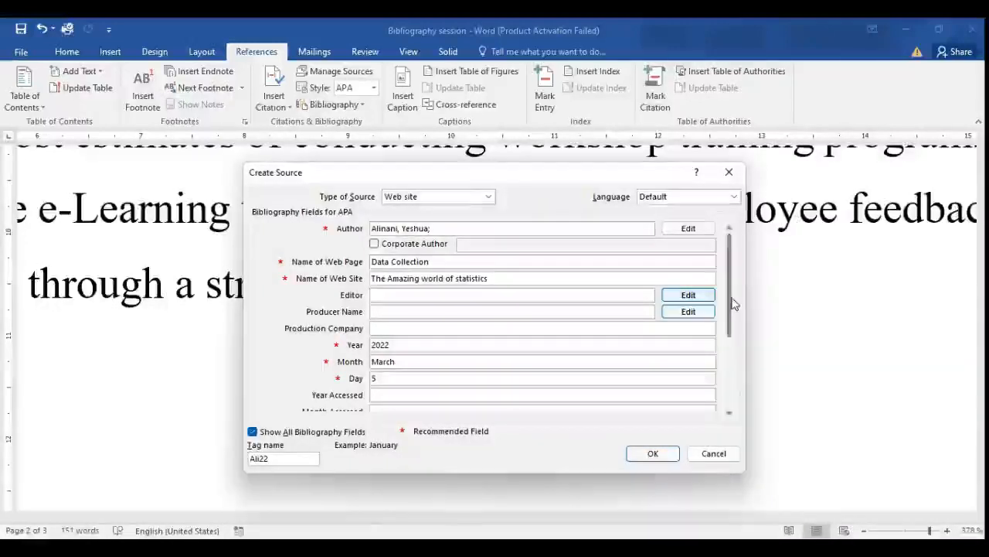
left_click_drag(731, 308, 737, 393)
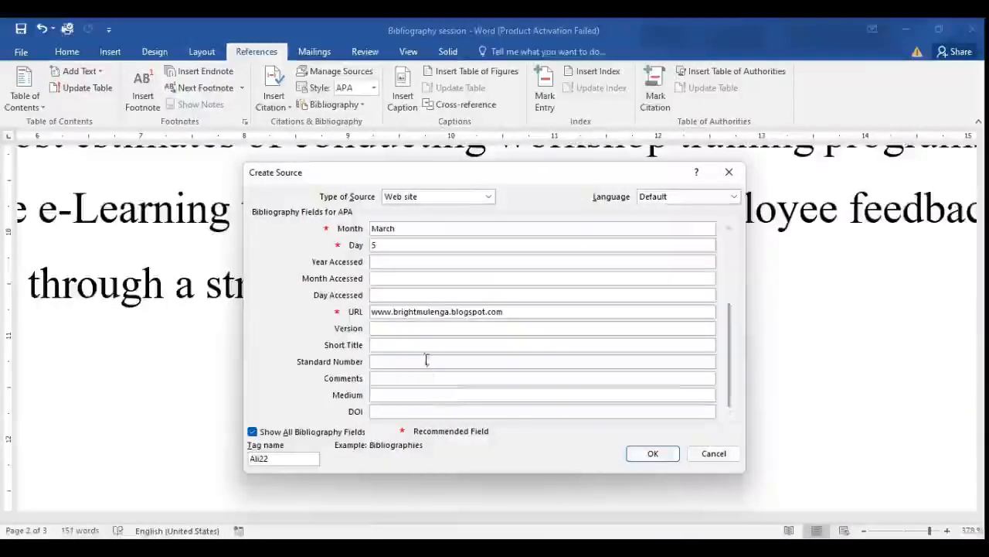
left_click(653, 453)
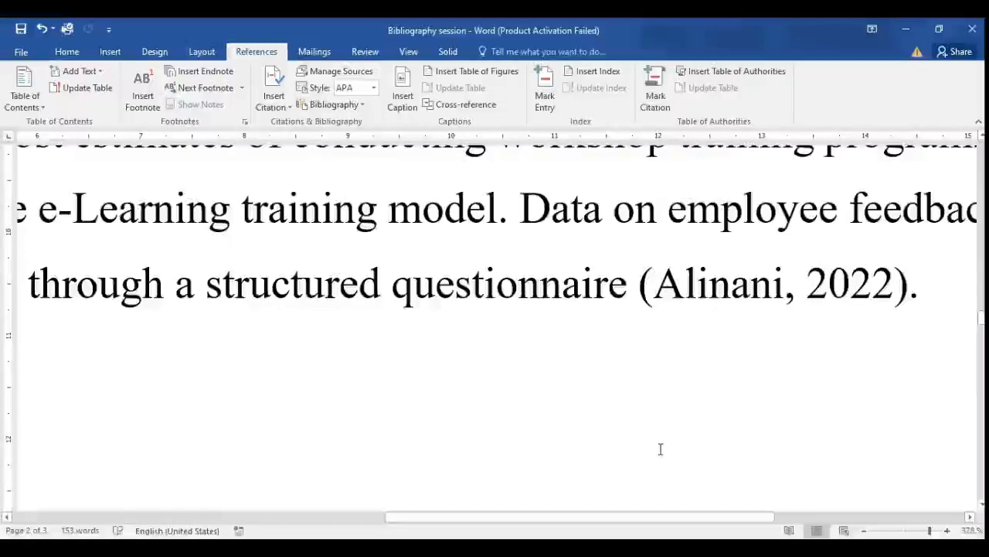
Examine the inserted web site citation and the earlier 1985 book citation in the document text.
left_click(640, 285)
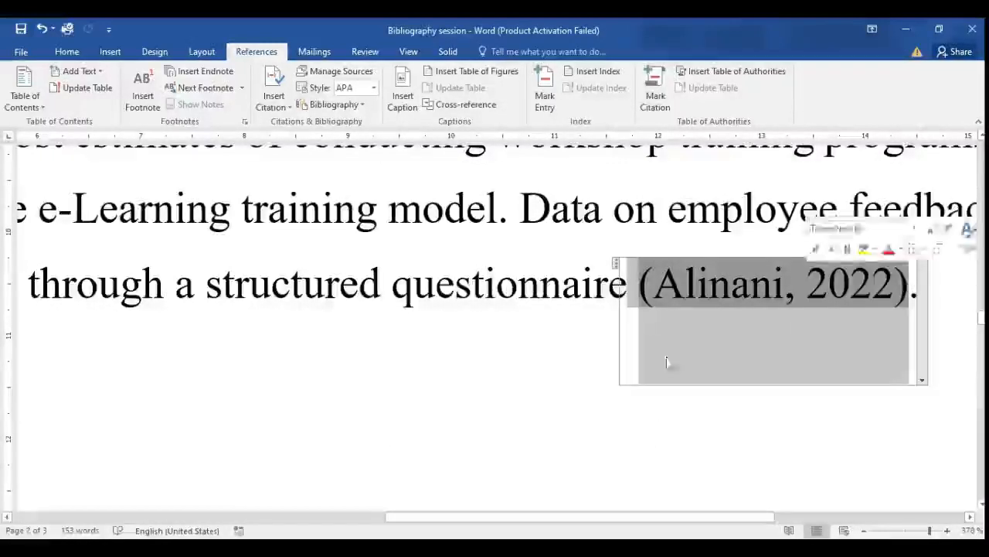
scroll(368, 436, "up", 6)
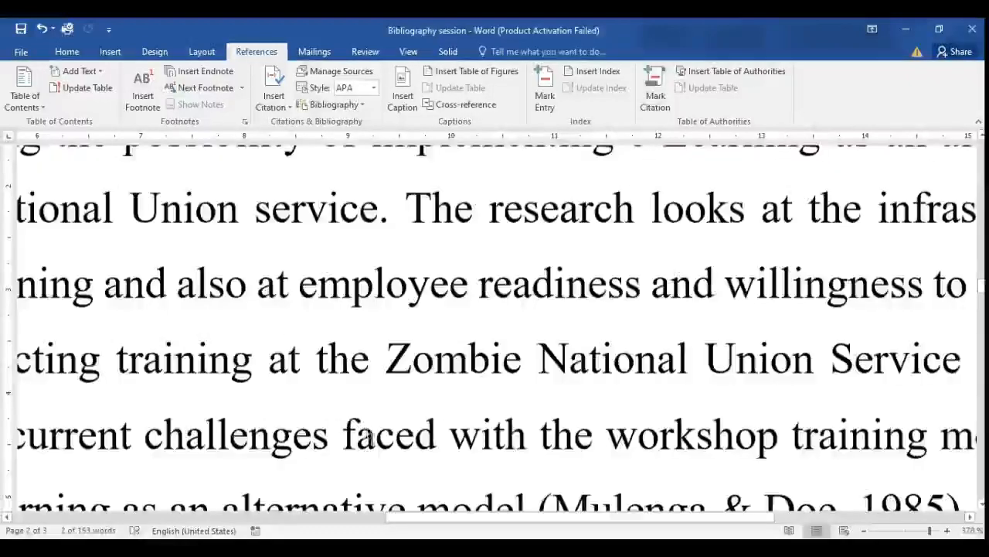
scroll(369, 437, "down", 4)
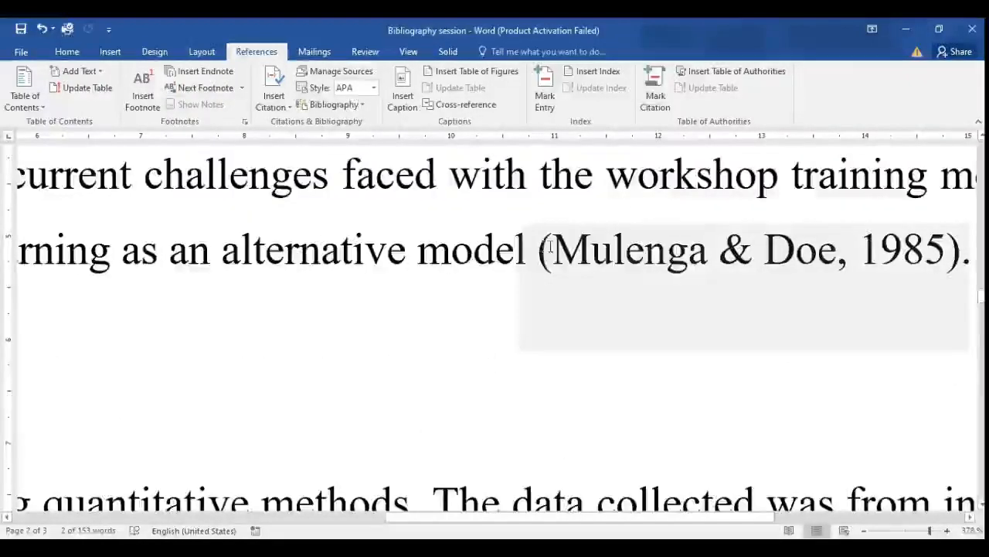
left_click_drag(550, 248, 946, 225)
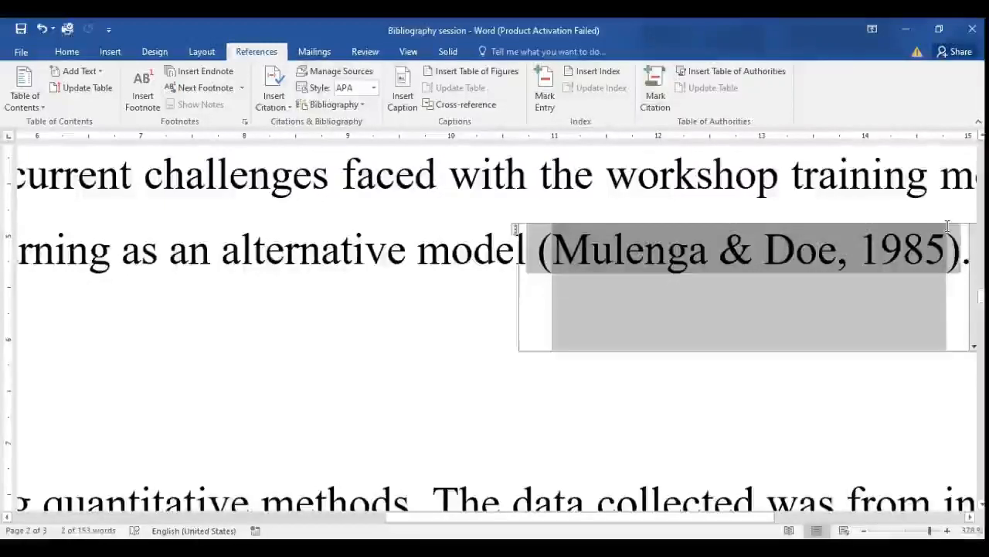
left_click(265, 322)
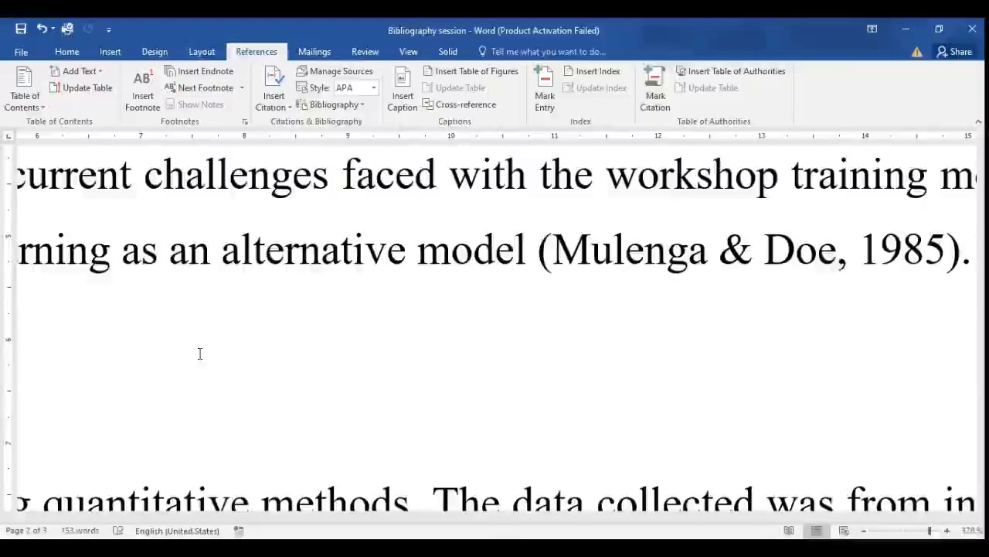
Insert the built-in "Bibliography" list at the start of the blank page 3.
scroll(199, 353, "down", 10)
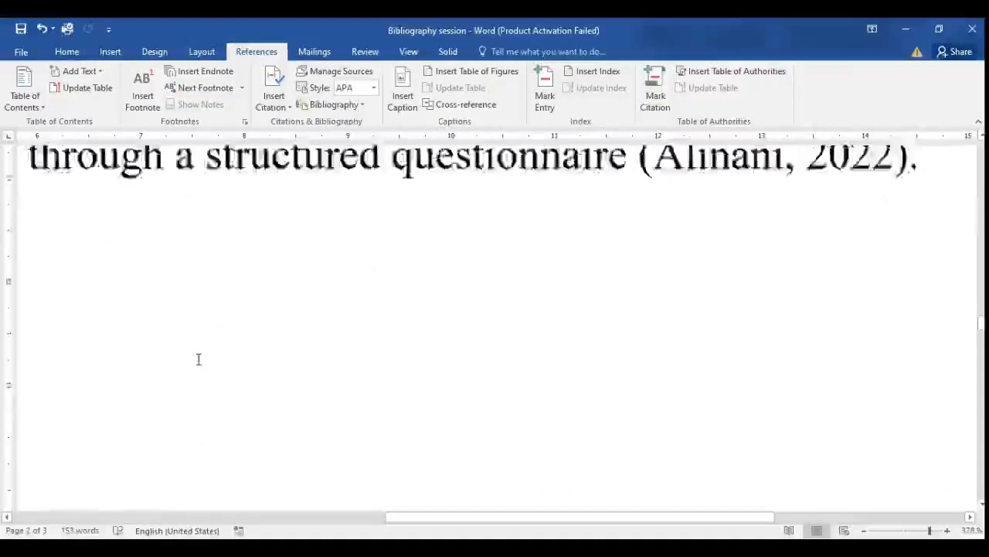
scroll(198, 358, "down", 6)
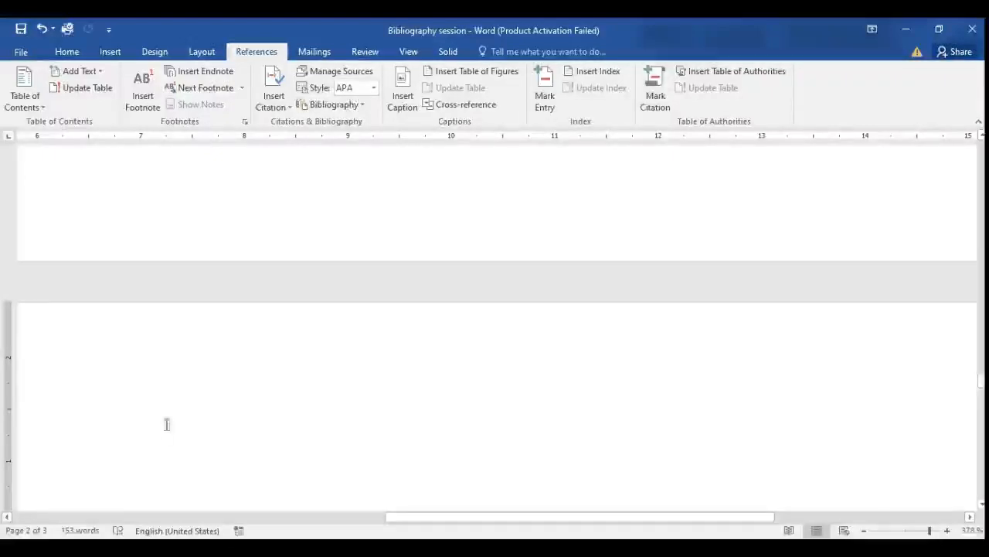
scroll(216, 464, "down", 4)
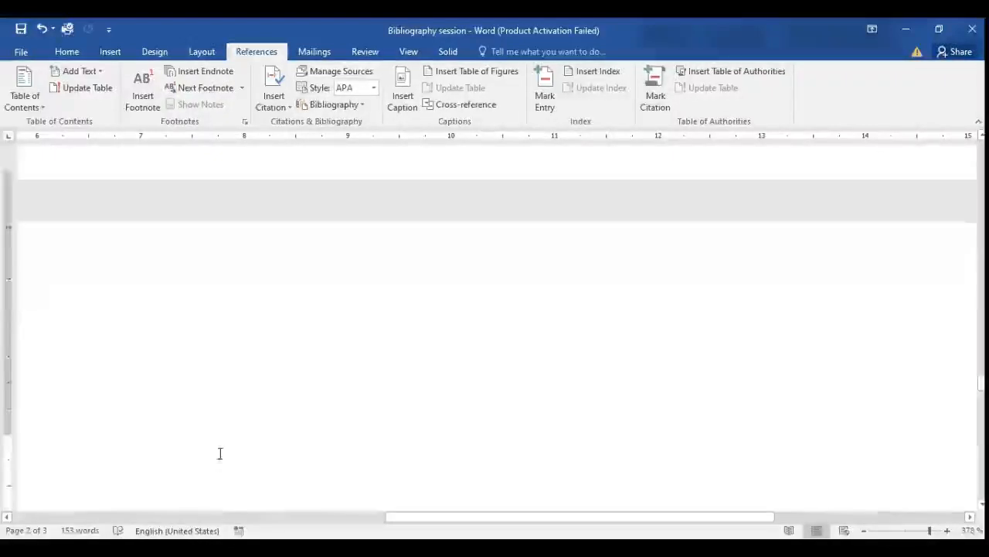
scroll(180, 245, "up", 3)
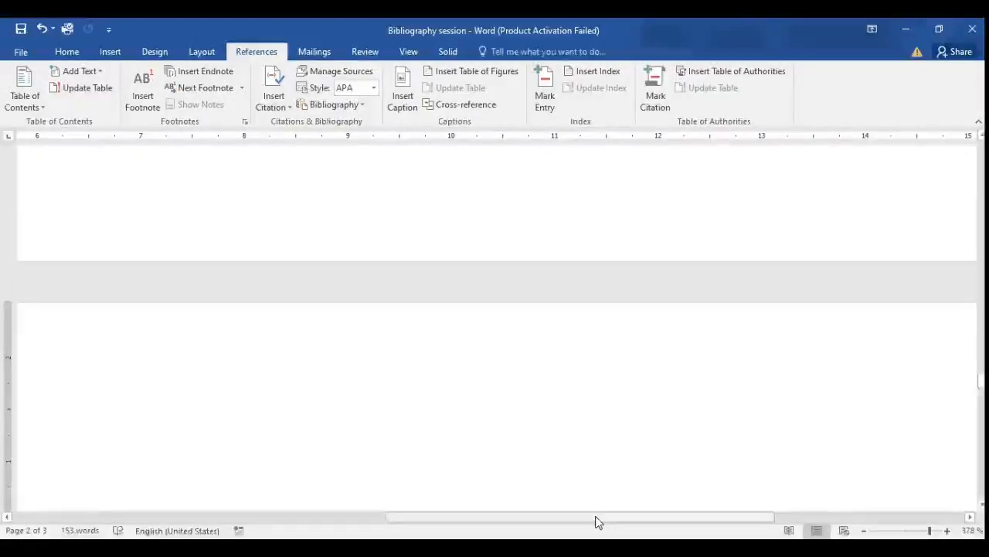
left_click_drag(596, 521, 462, 520)
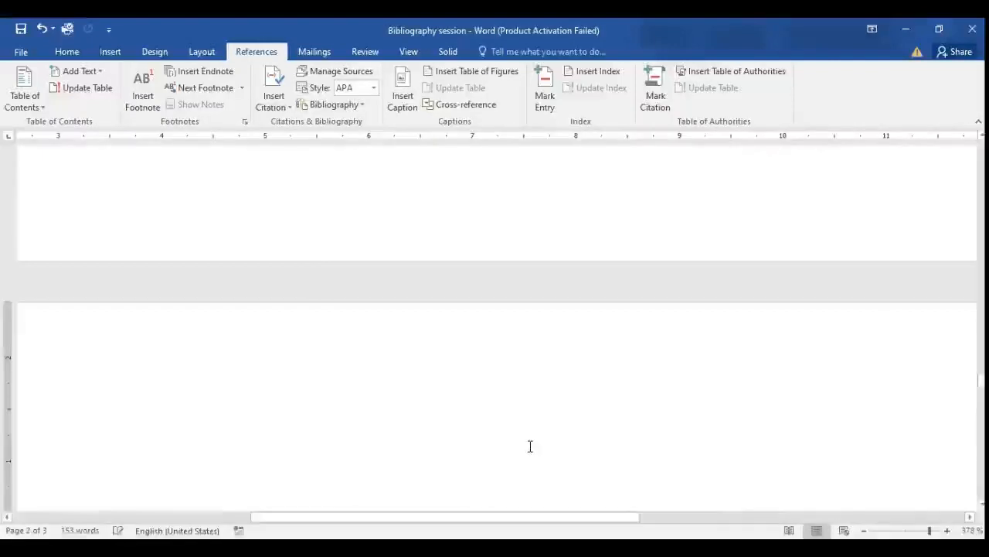
scroll(524, 450, "down", 8, "ctrl")
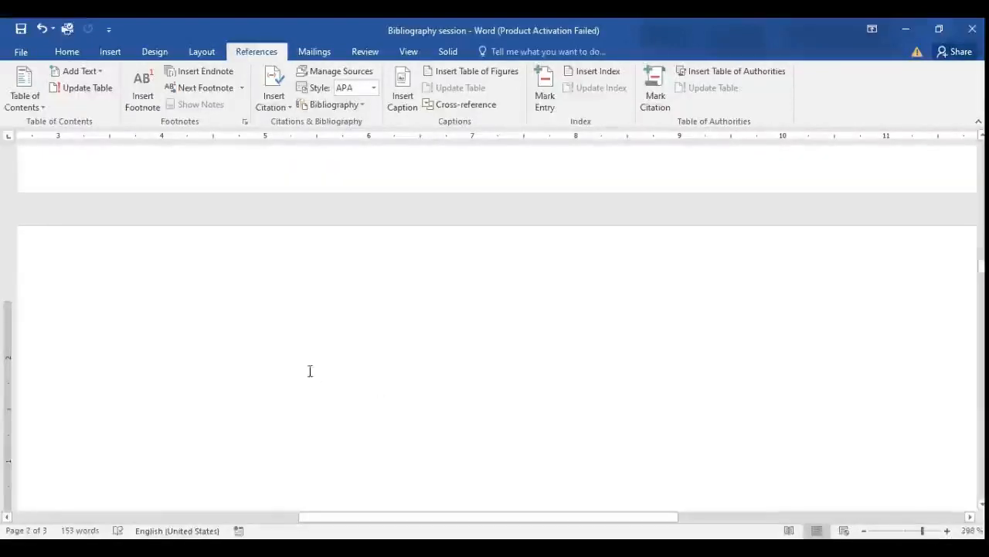
scroll(310, 371, "down", 10, "ctrl")
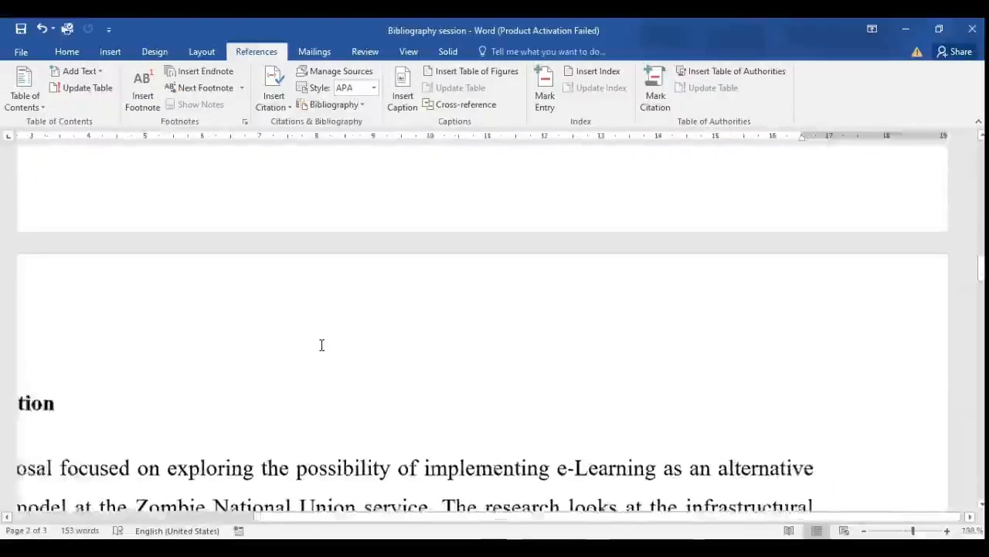
scroll(322, 345, "down", 4, "ctrl")
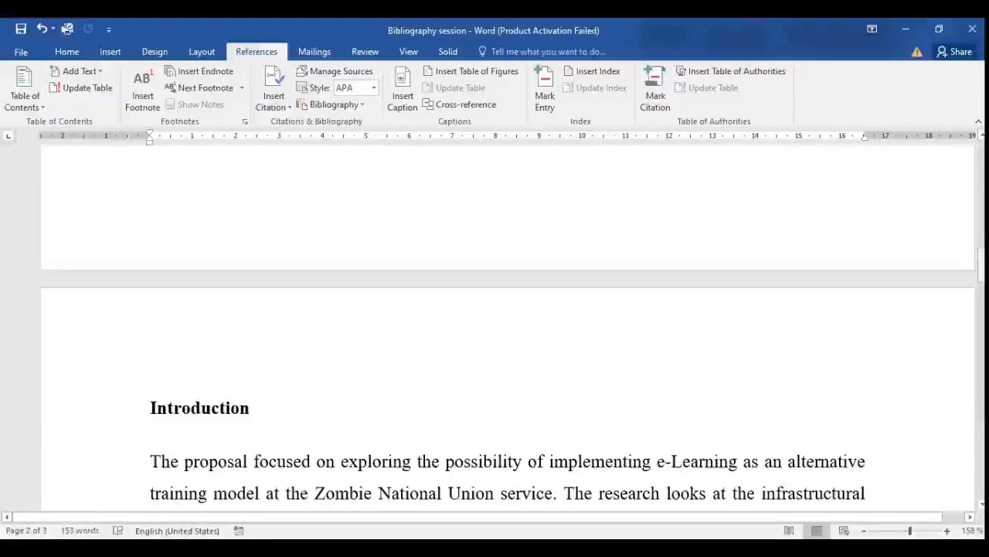
left_click_drag(981, 265, 981, 365)
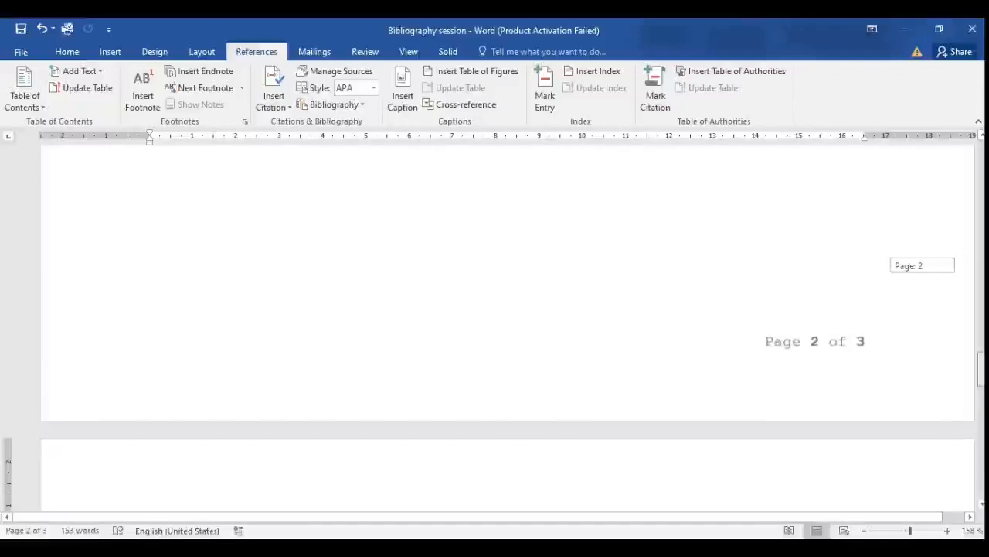
left_click(258, 491)
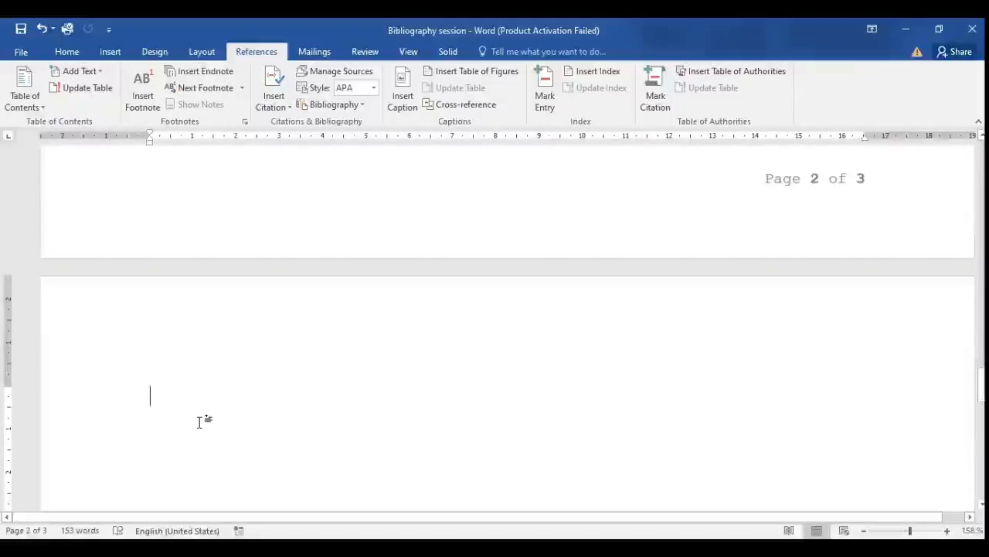
left_click(358, 104)
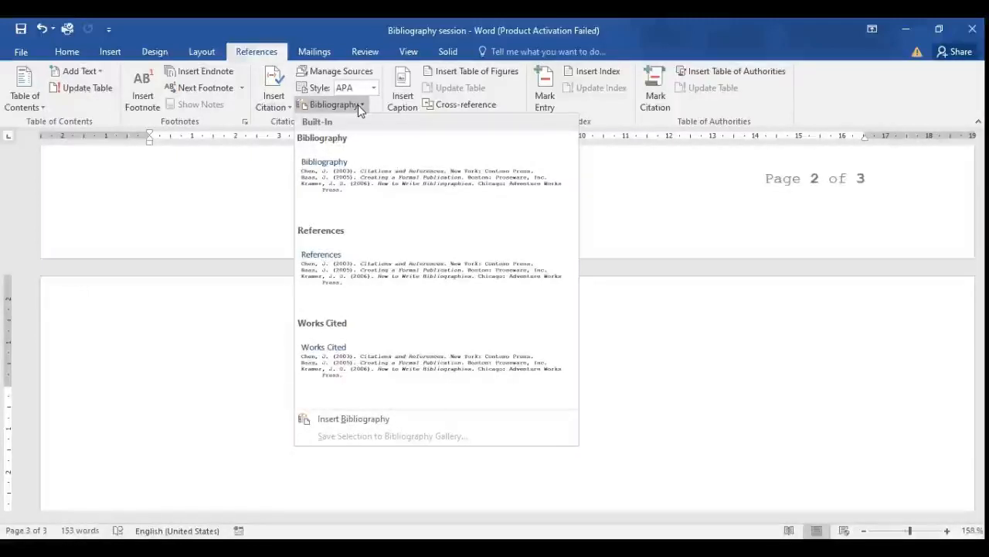
left_click(356, 173)
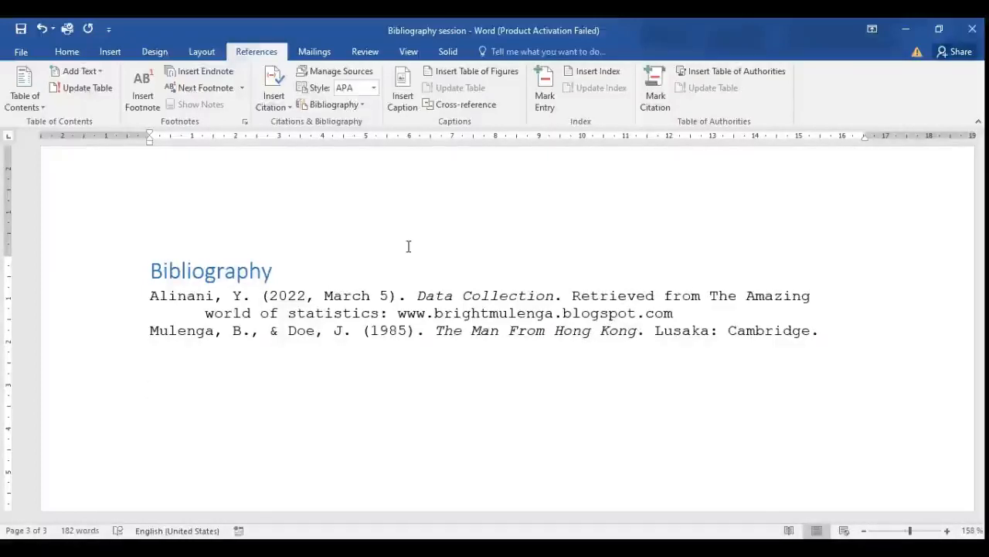
Start a new web site source from the Introduction page and show all its bibliography fields.
scroll(451, 231, "up", 10)
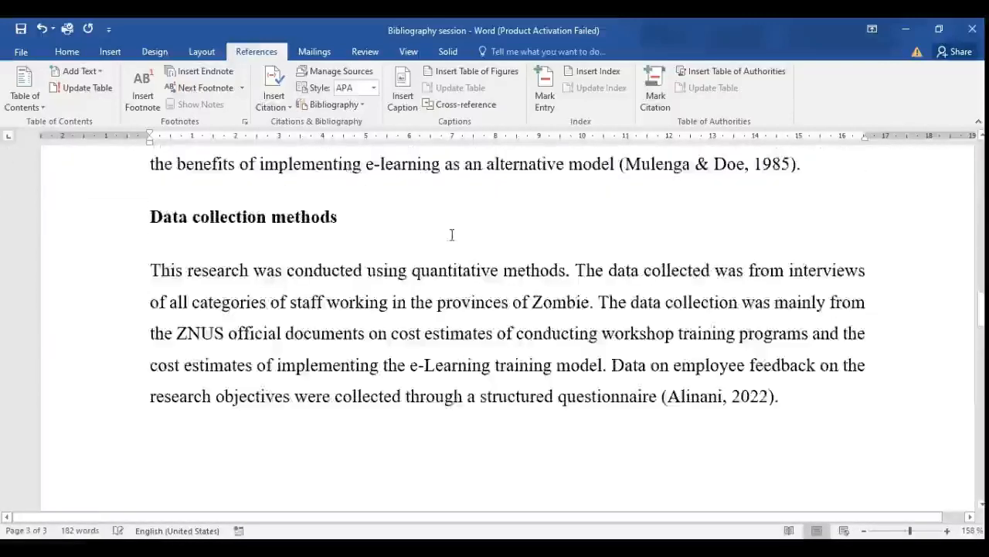
scroll(451, 234, "up", 5)
scroll(448, 235, "down", 2)
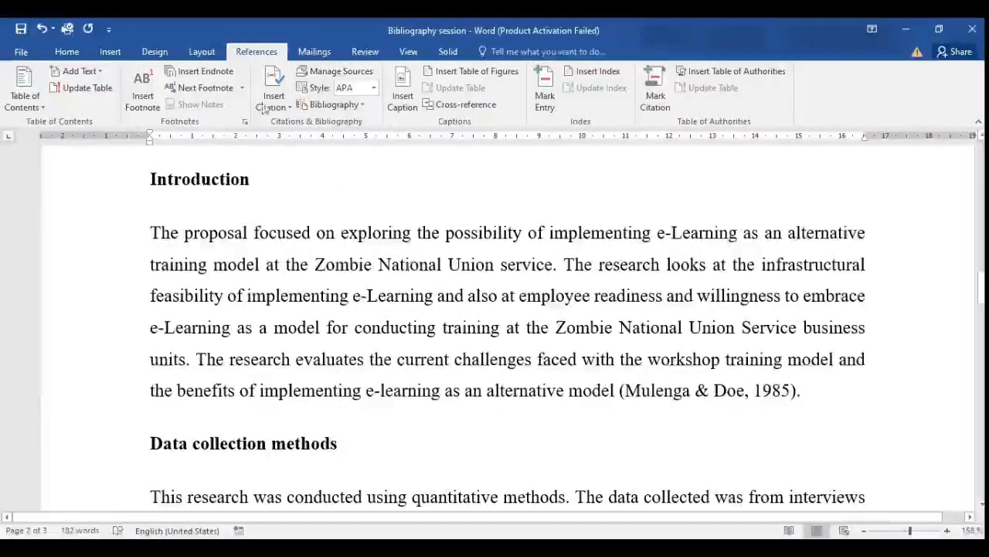
left_click(280, 99)
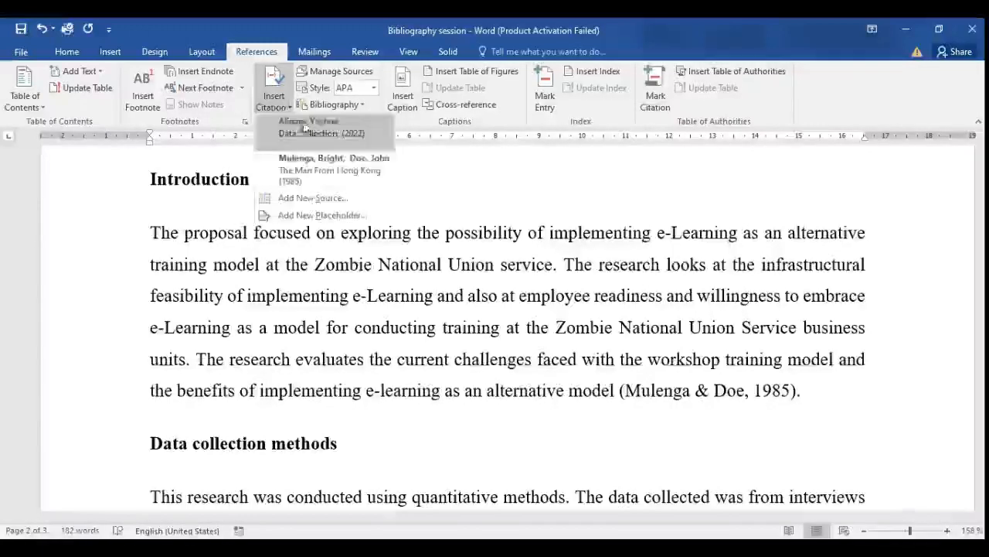
left_click(325, 201)
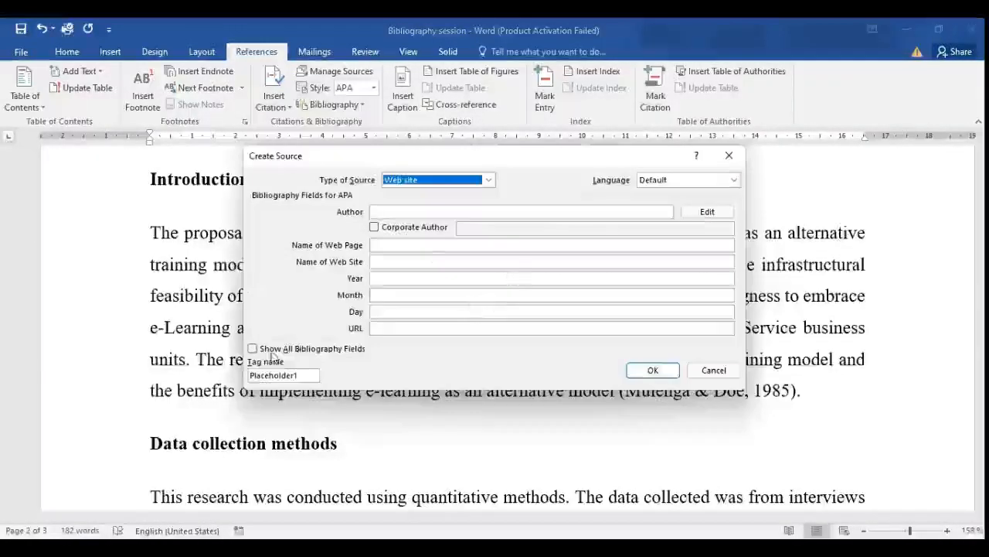
left_click(253, 349)
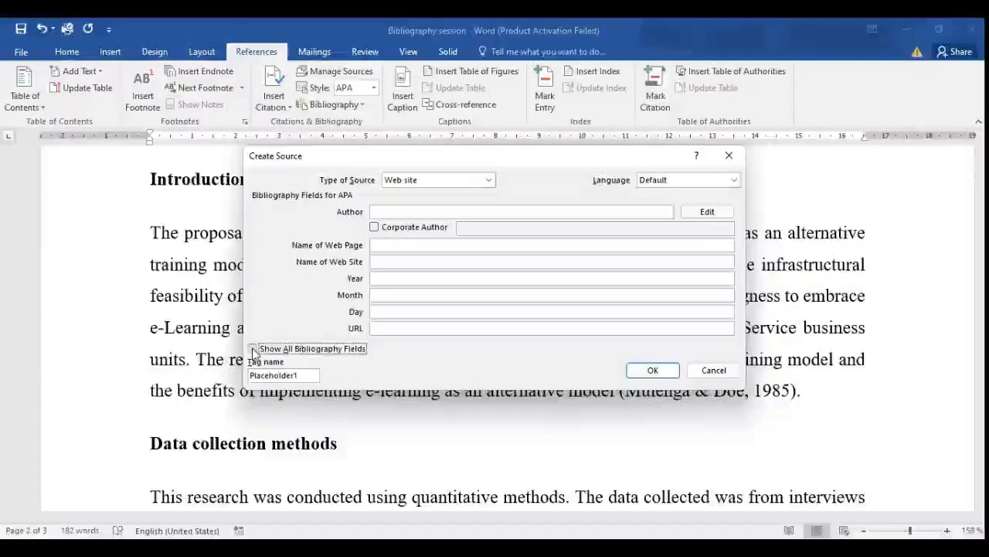
left_click(254, 349)
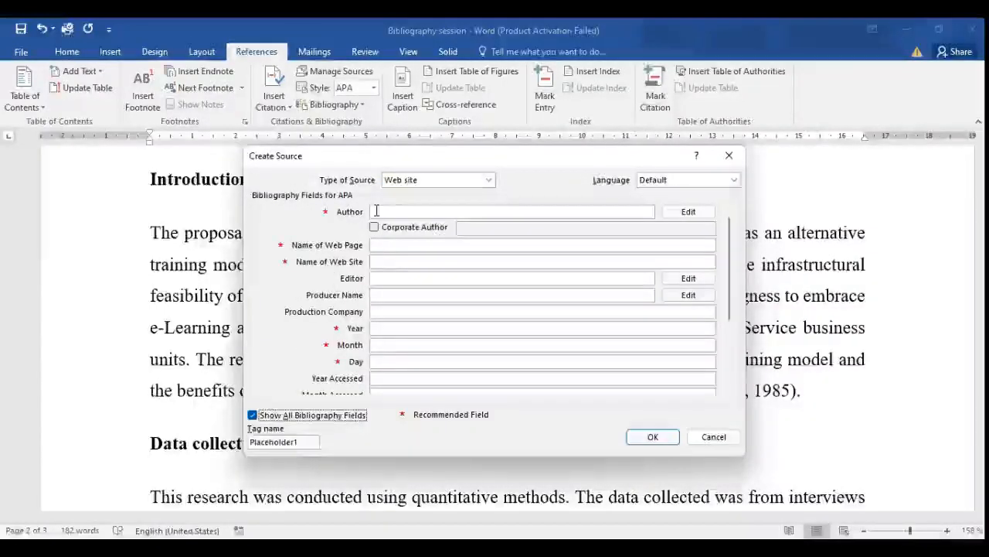
Review the recommended author, web page name, year, month and day fields, and cancel the new source.
left_click(377, 211)
left_click(380, 246)
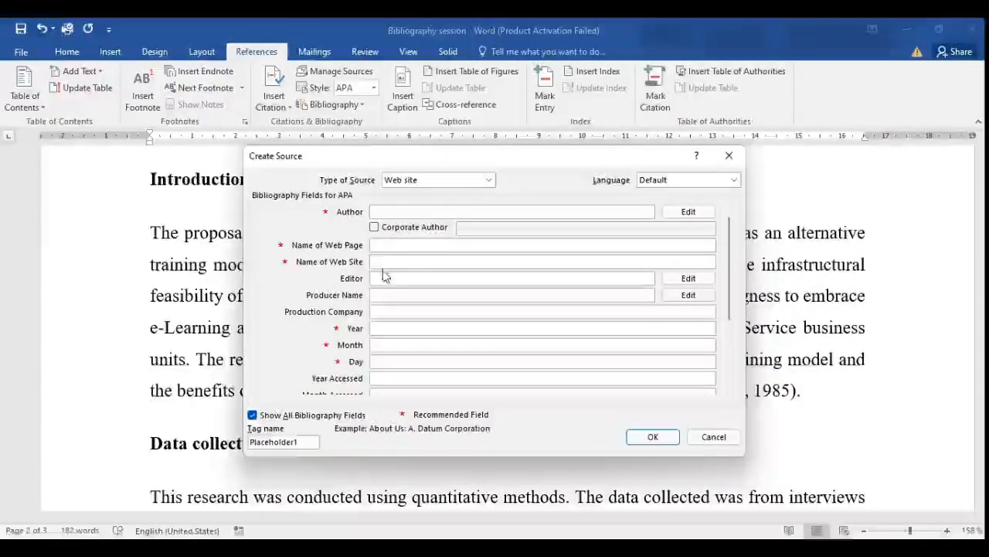
left_click(388, 328)
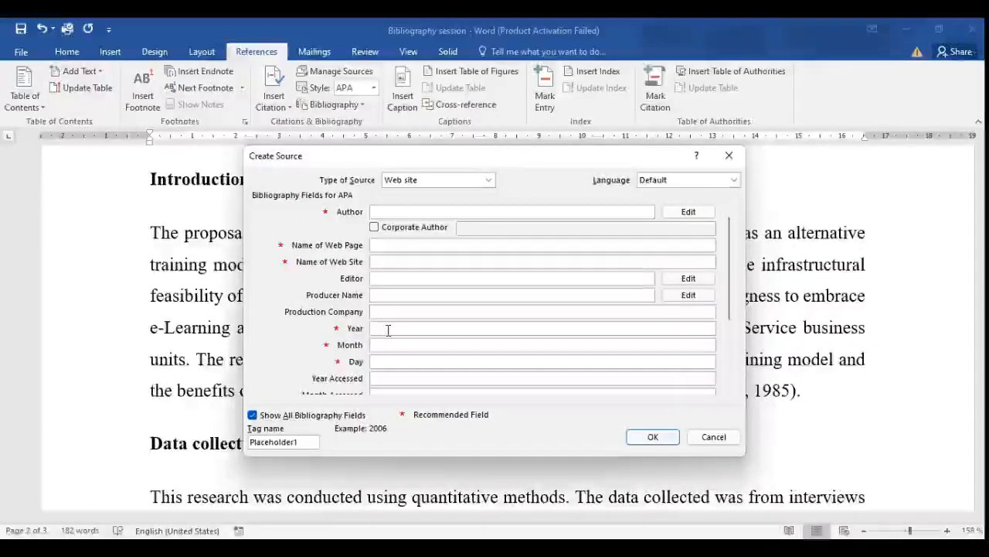
left_click(385, 343)
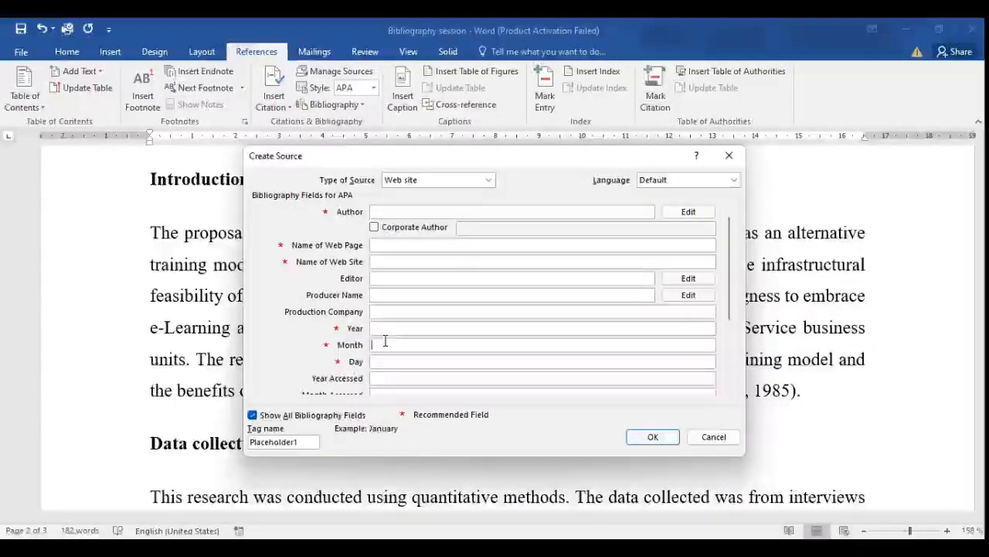
left_click(389, 361)
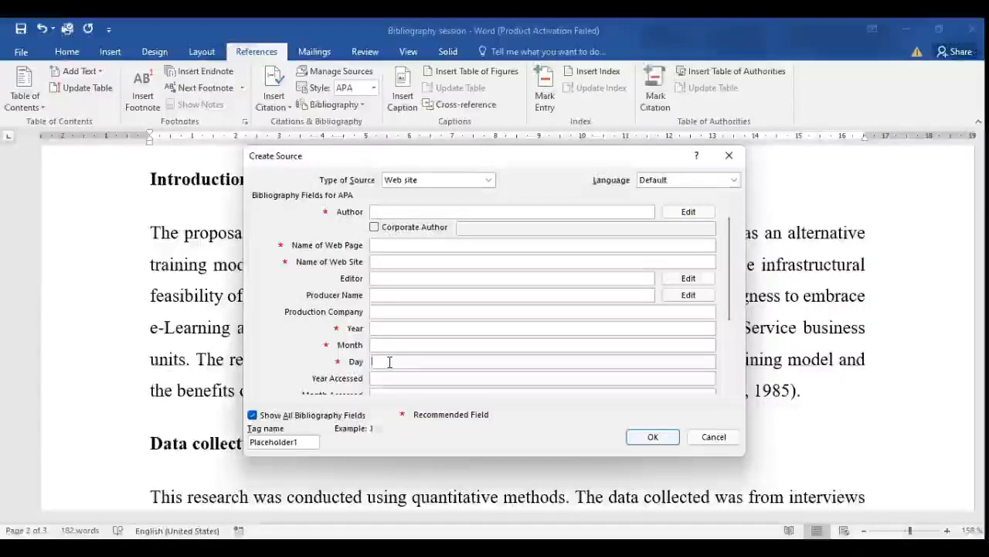
left_click(715, 438)
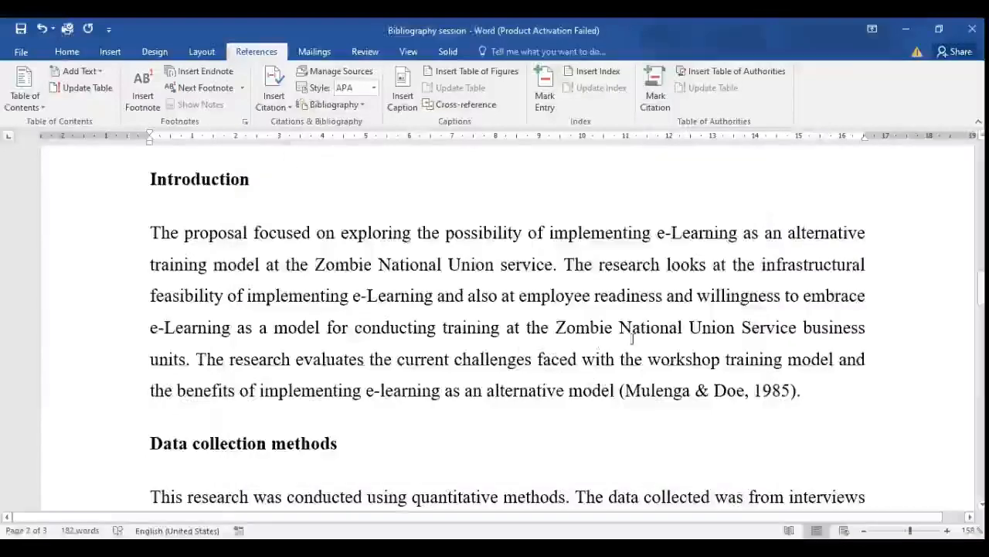
Examine the in-text citations, the bibliography on page 3 and the built-in bibliography formats, without inserting another list.
left_click(618, 391)
scroll(607, 402, "down", 5)
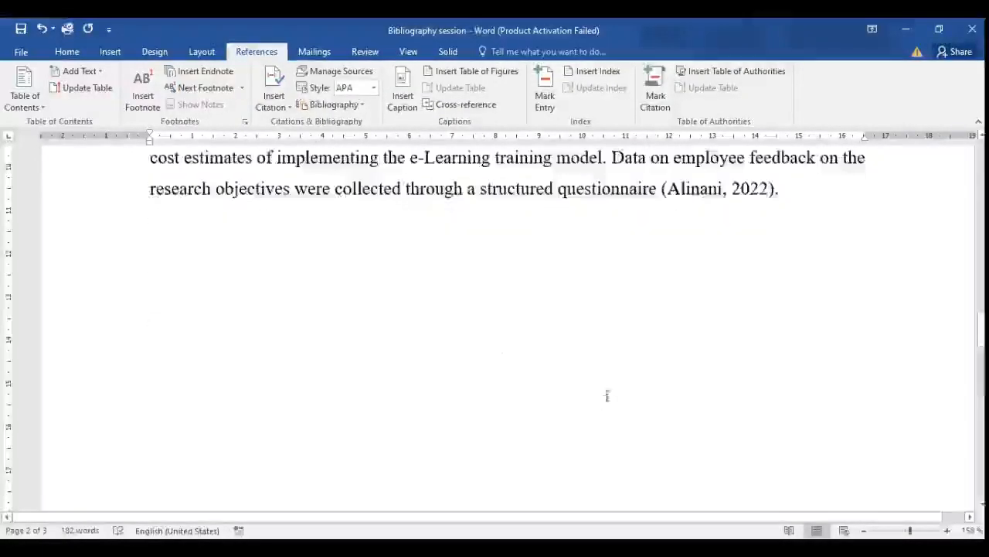
scroll(610, 393, "up", 2)
scroll(609, 394, "down", 6)
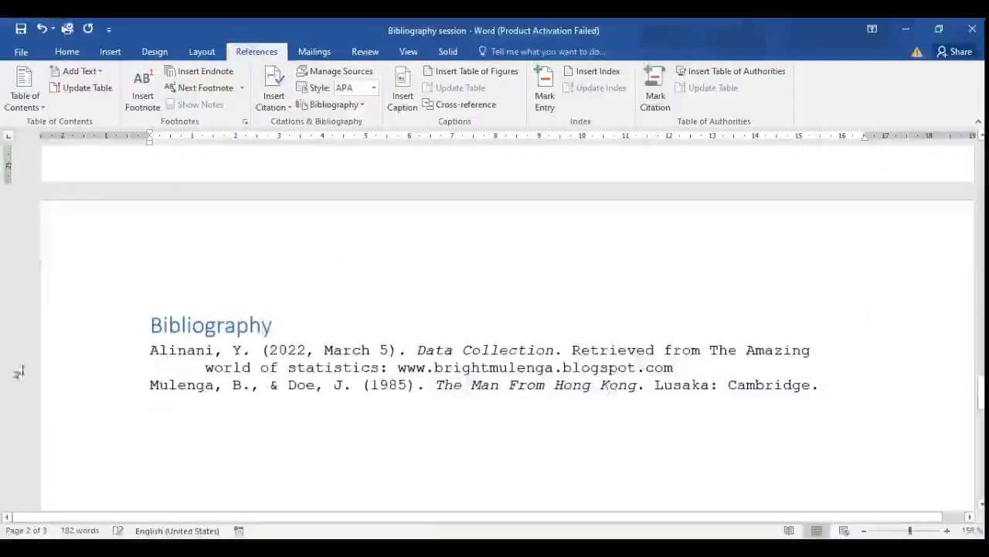
left_click(148, 323)
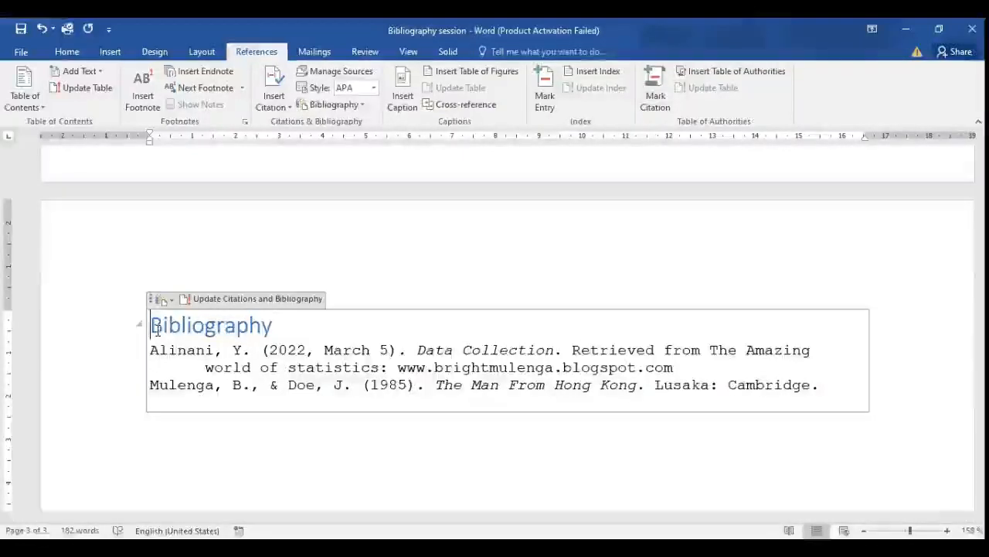
left_click(358, 108)
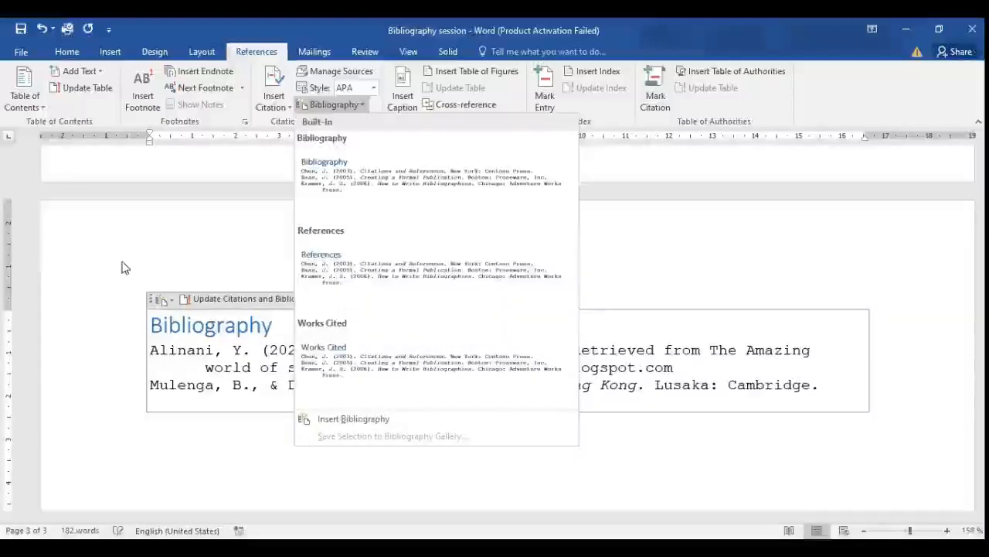
left_click(156, 271)
left_click(207, 425)
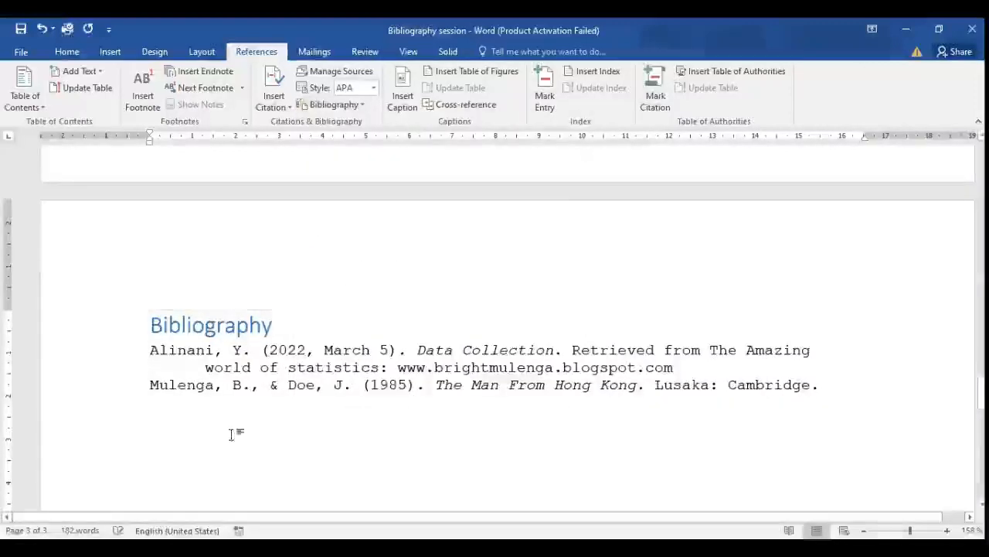